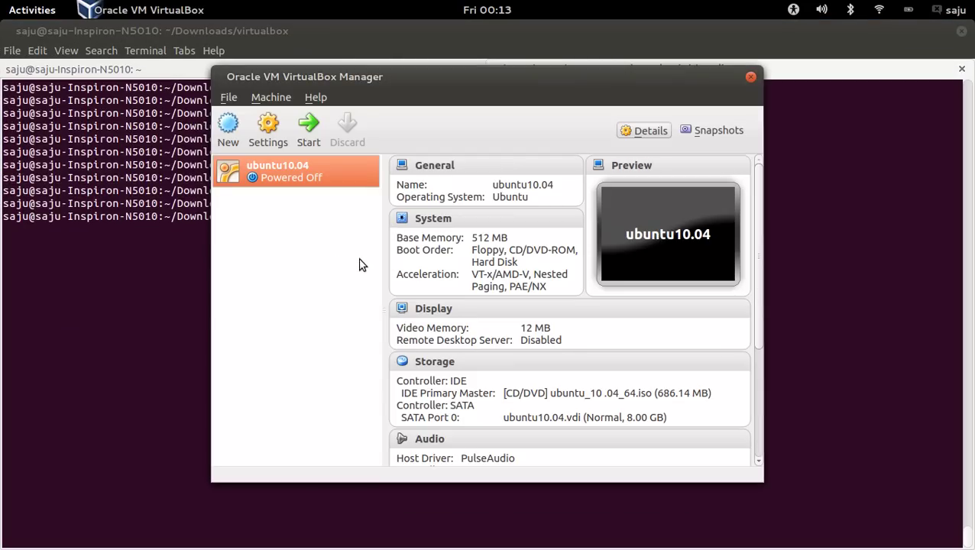
Remove the ubuntu10.04 virtual machine and delete all of its files from the hard disk.
right_click(332, 175)
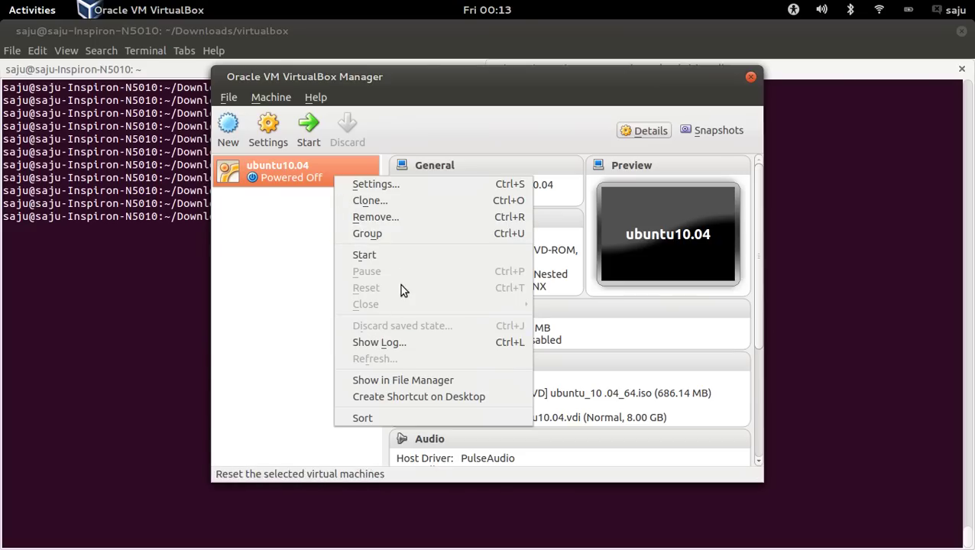
left_click(402, 219)
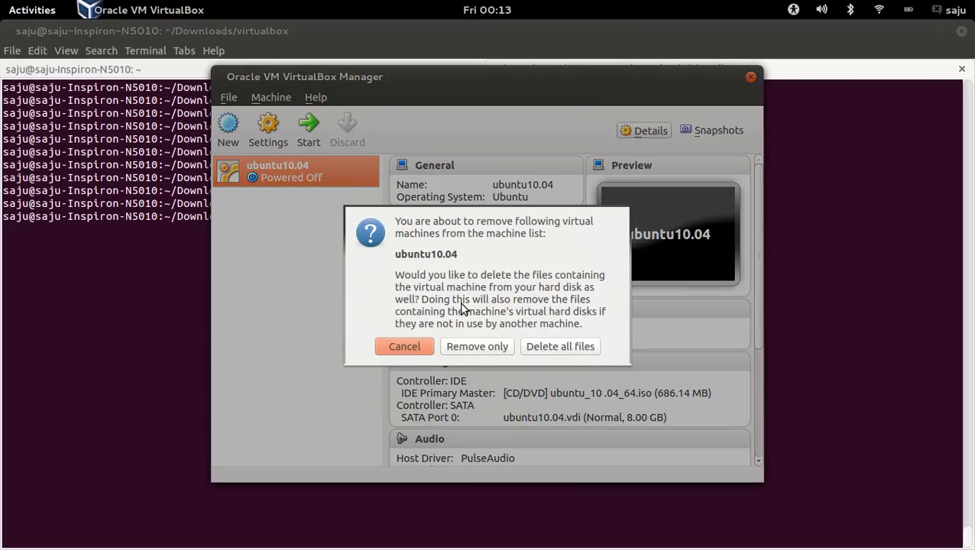
left_click(538, 347)
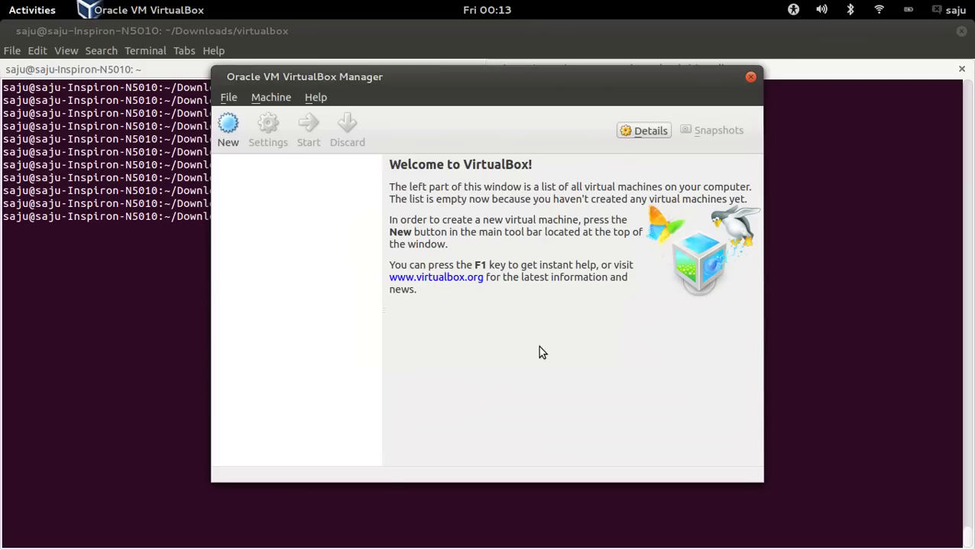
Switch to the Terminal and enter the comment line "###Next, Create a new virtual machine", followed by blank prompt lines.
left_click(817, 310)
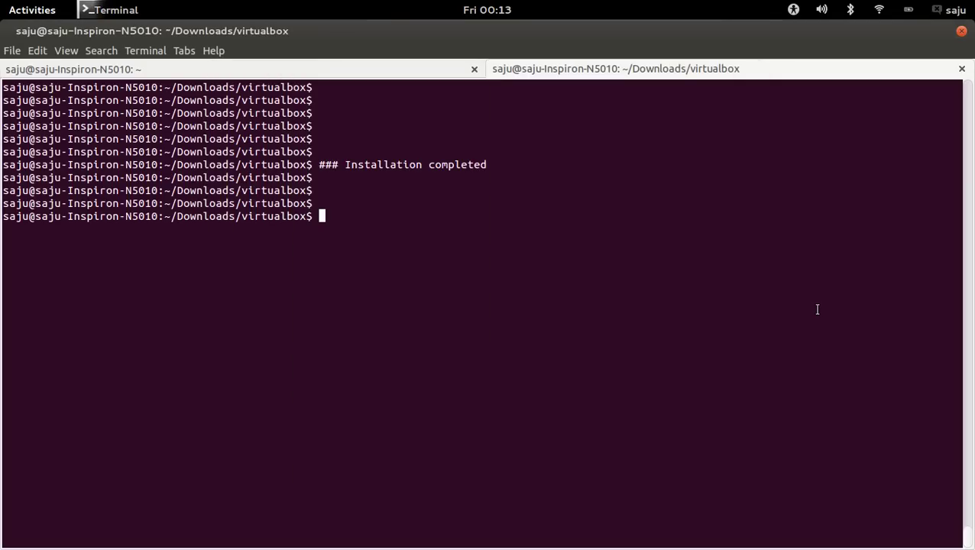
key("Return")
key("Return")
type("###")
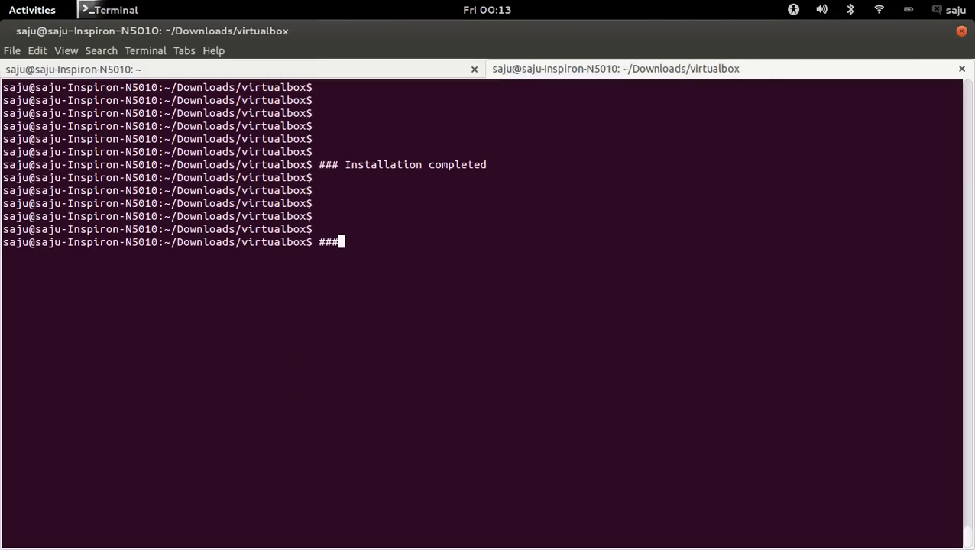
type("Next,  Create a n ew")
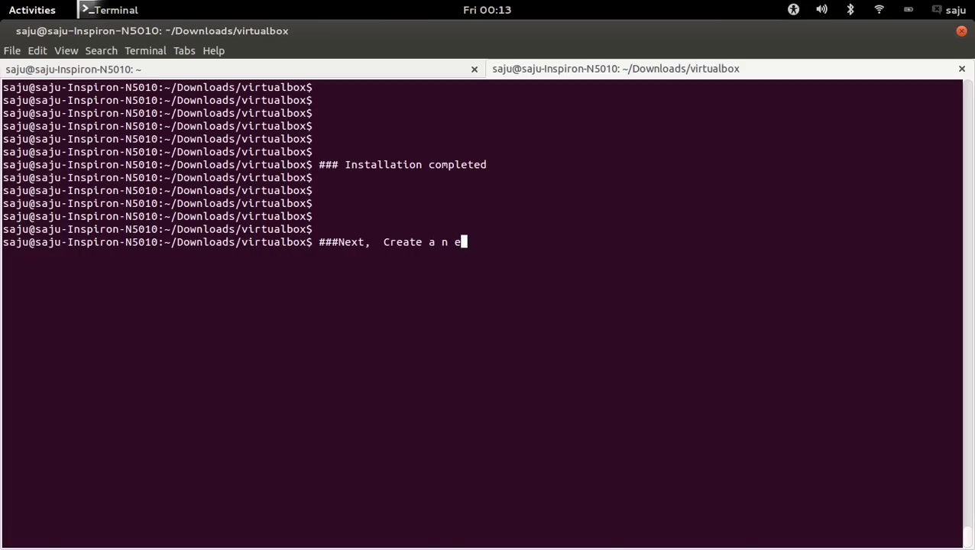
key("BackSpace")
key("BackSpace")
key("BackSpace")
key("BackSpace")
type("ew virtual ma")
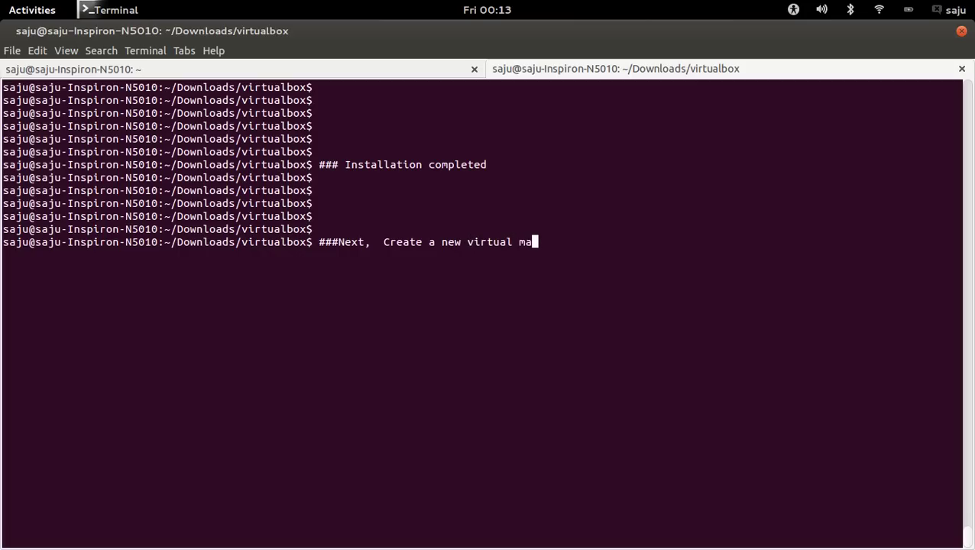
type("chine")
key("Return")
key("Return")
key("Return")
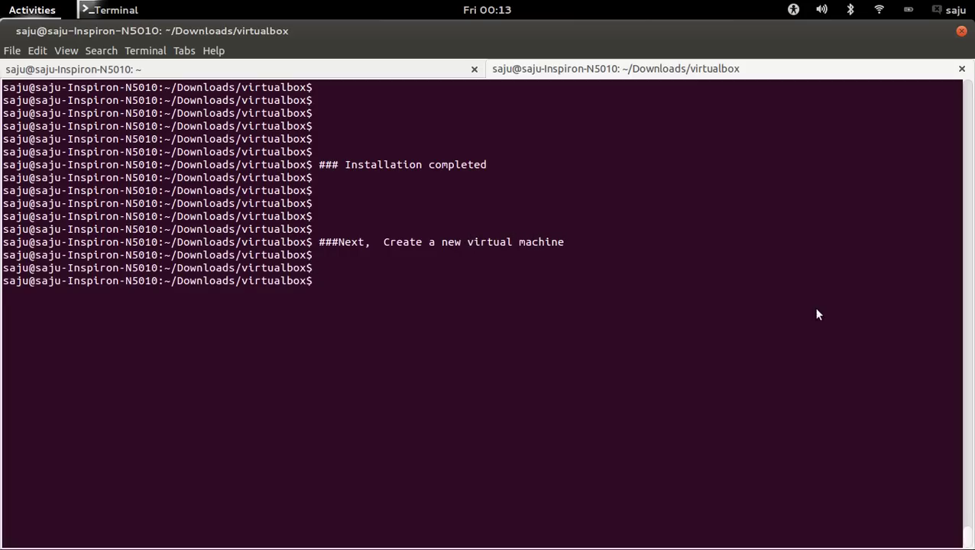
Switch to VirtualBox Manager and start a new virtual machine named FreeNAS with type Other and version Other/Unknown.
key("super")
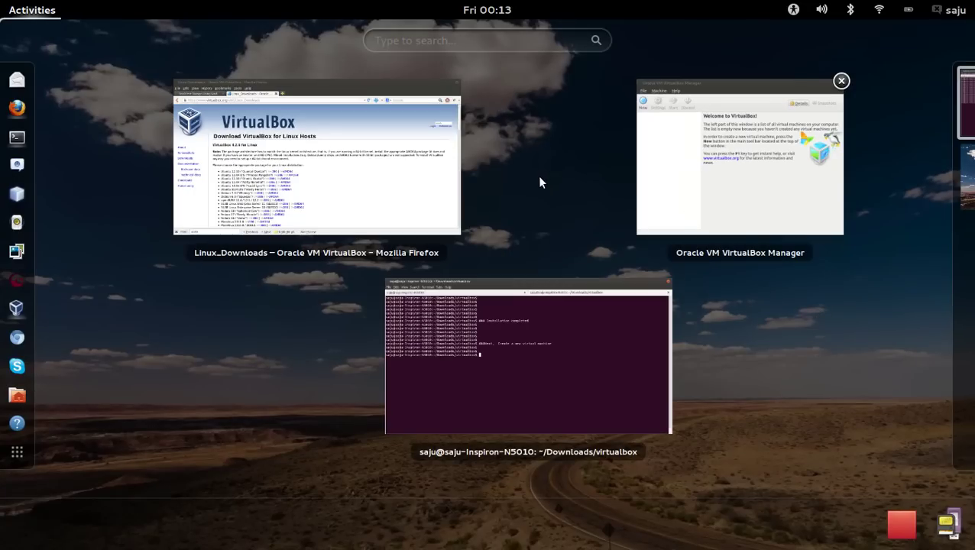
left_click(649, 211)
left_click(228, 126)
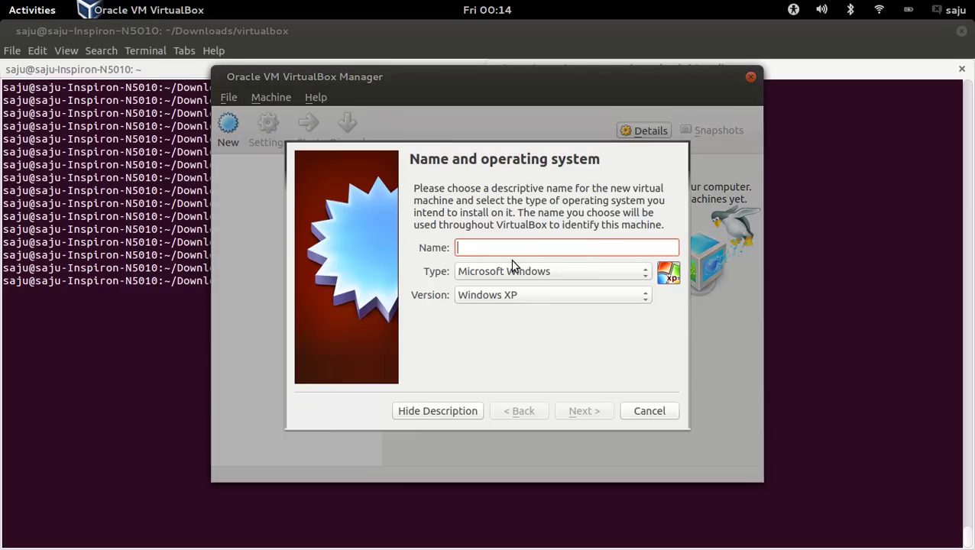
type("Free")
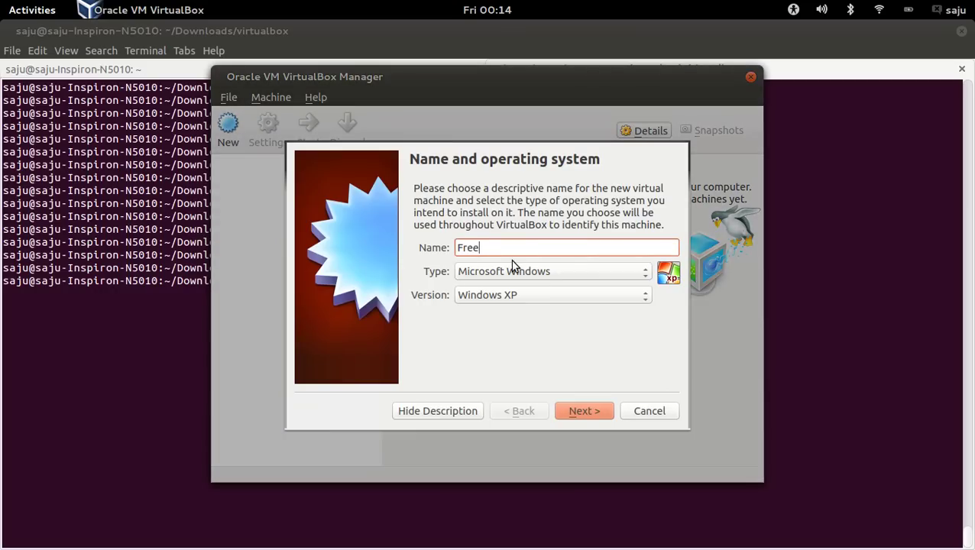
type("NAS")
left_click(582, 272)
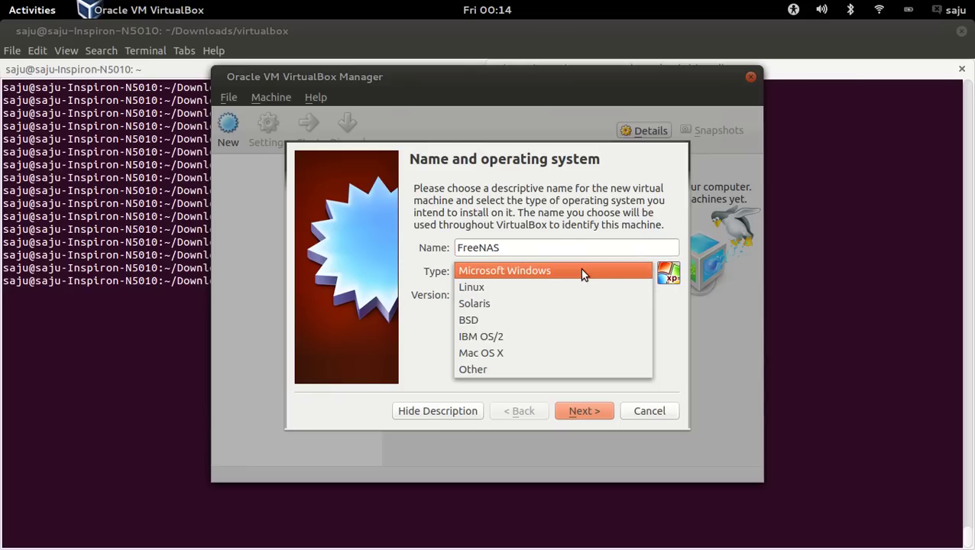
left_click(495, 372)
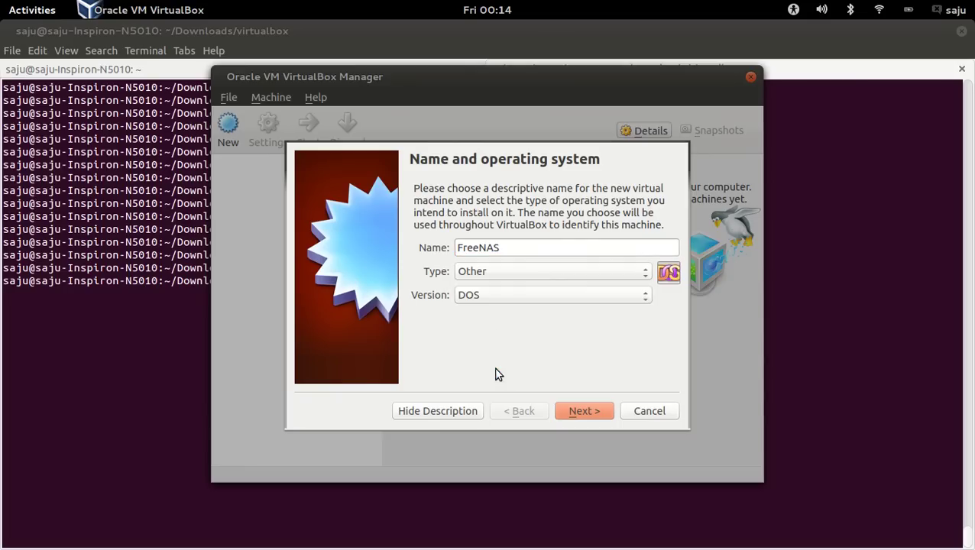
left_click(577, 307)
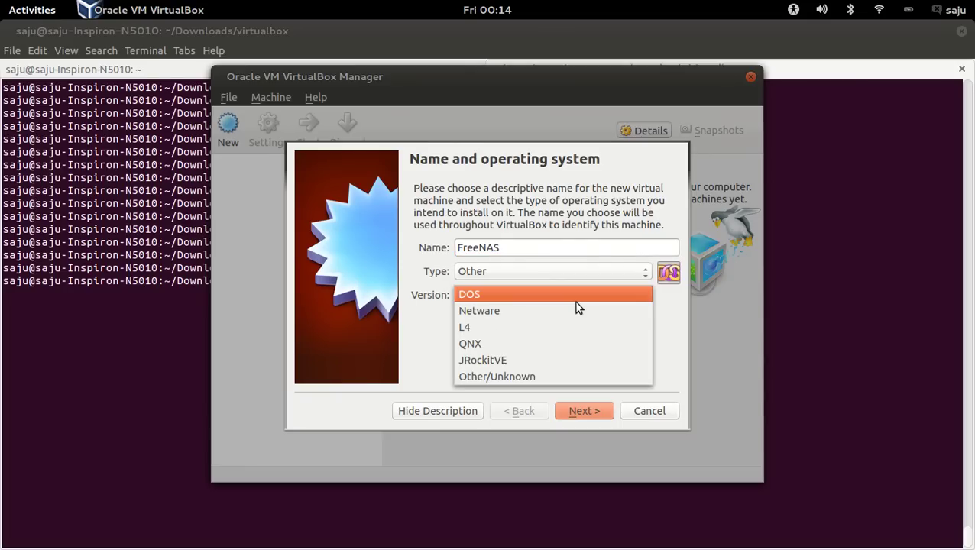
left_click(553, 377)
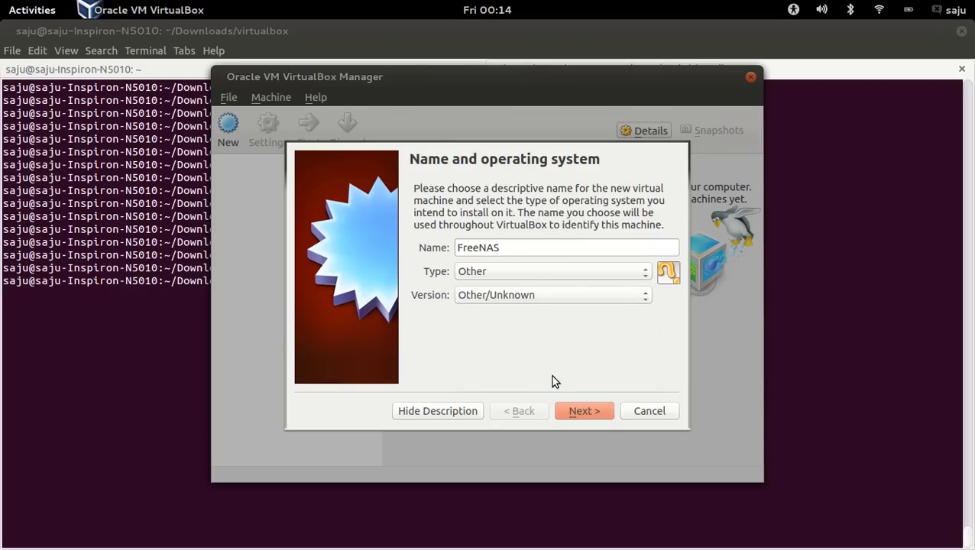
left_click(567, 411)
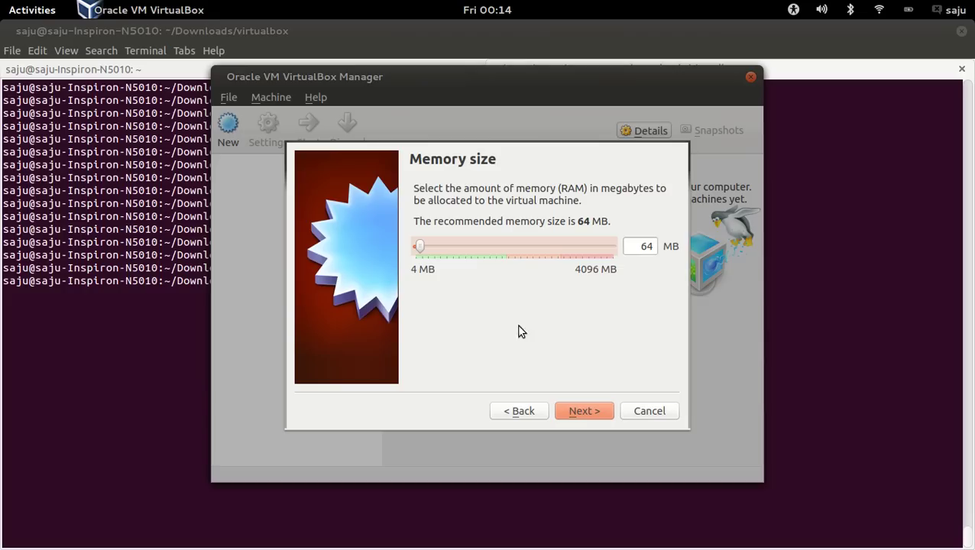
Set the new virtual machine's memory size to 512 MB and continue to the hard drive options.
left_click_drag(418, 247, 436, 245)
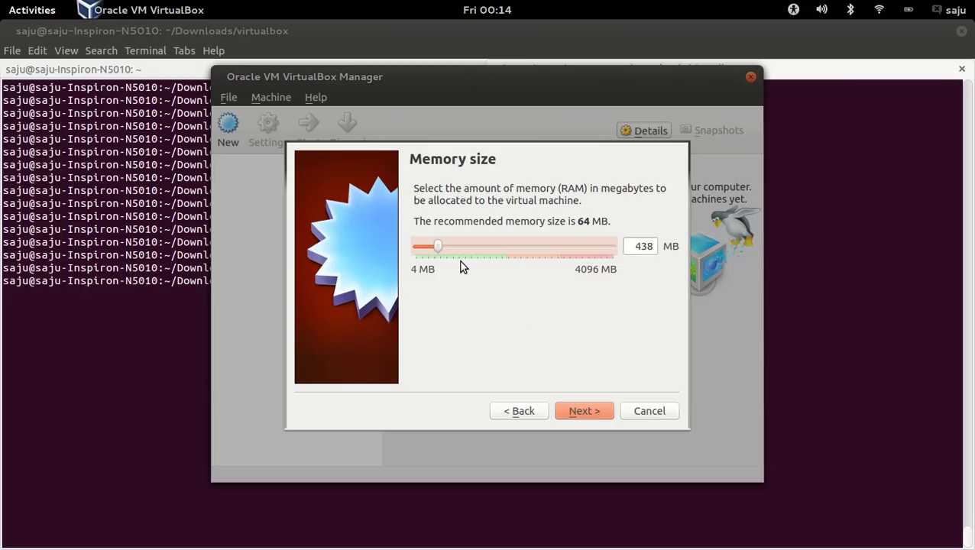
key("Right")
key("Right")
key("Right")
key("Right")
key("Right")
key("Left")
left_click(646, 246)
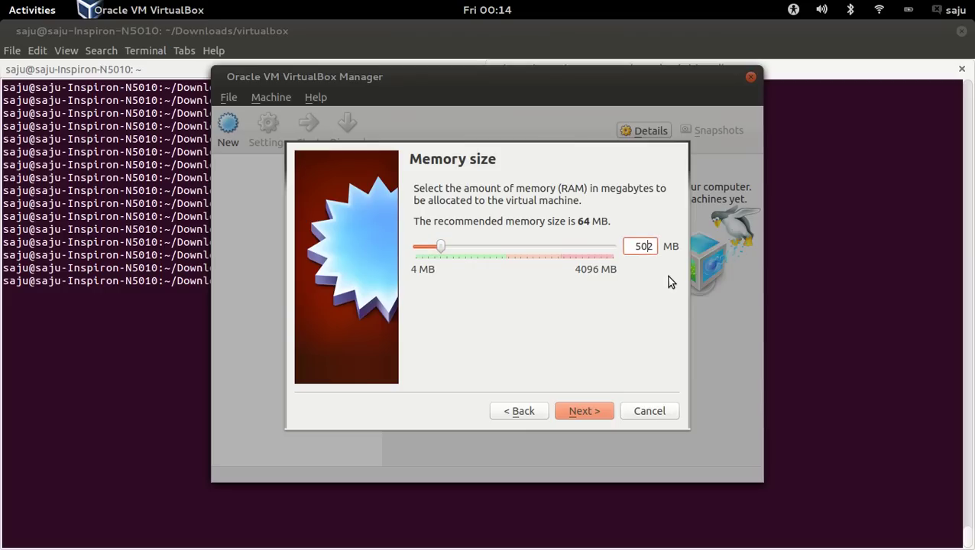
key("BackSpace")
type("1")
left_click(595, 410)
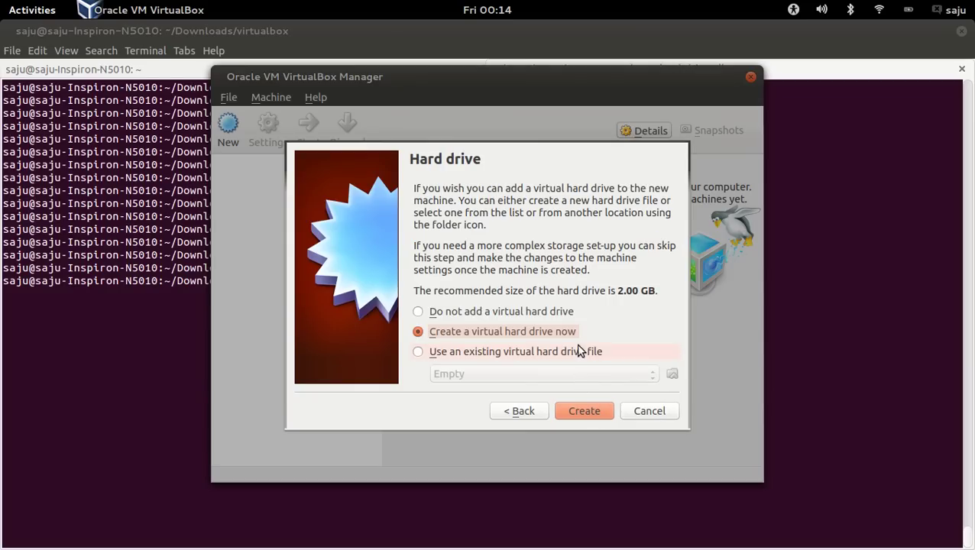
Create a virtual hard drive now, with the VDI (VirtualBox Disk Image) file type and Fixed size storage.
left_click(585, 412)
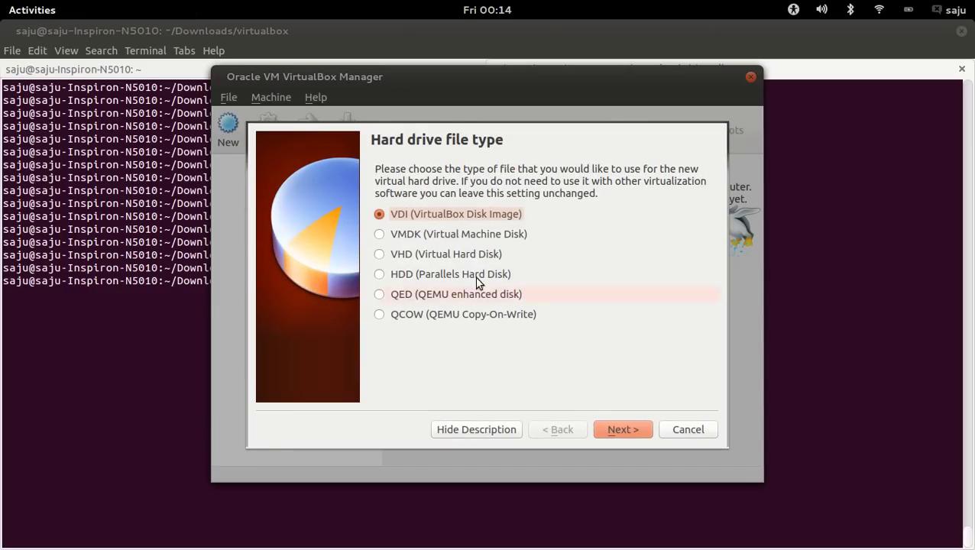
left_click(378, 235)
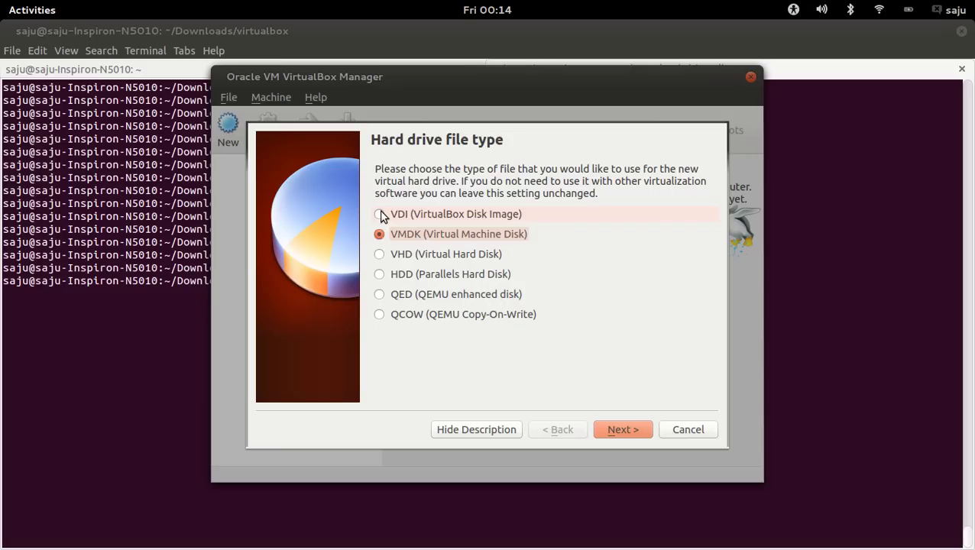
left_click(380, 214)
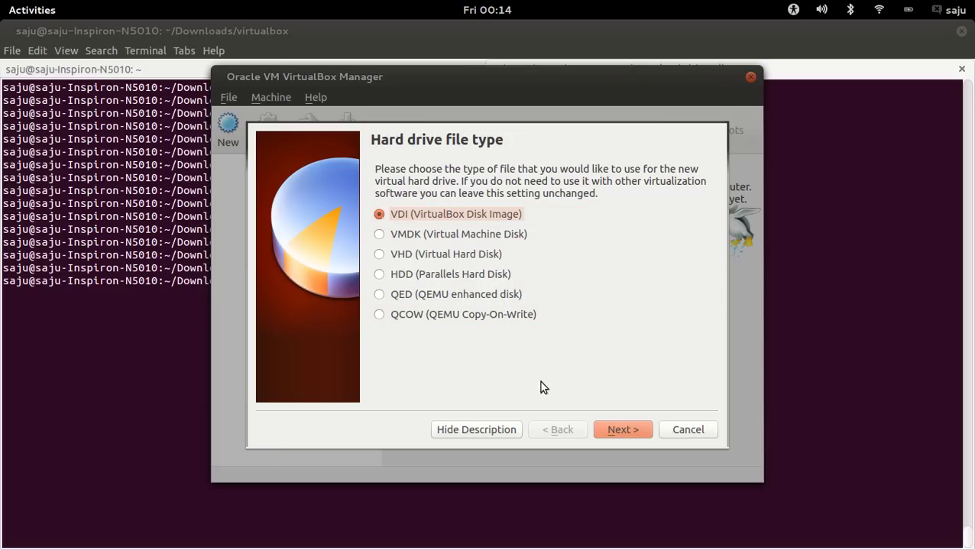
left_click(635, 426)
left_click(422, 316)
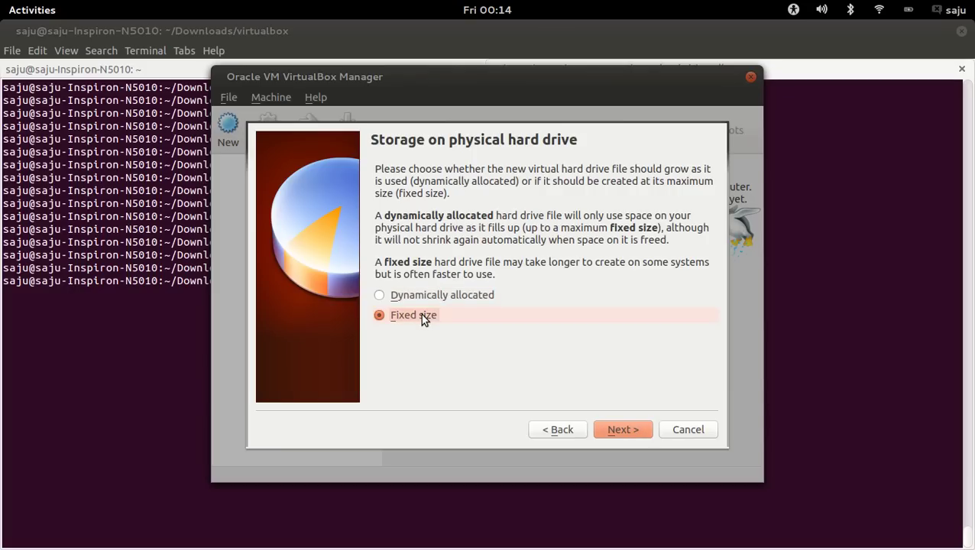
left_click(620, 430)
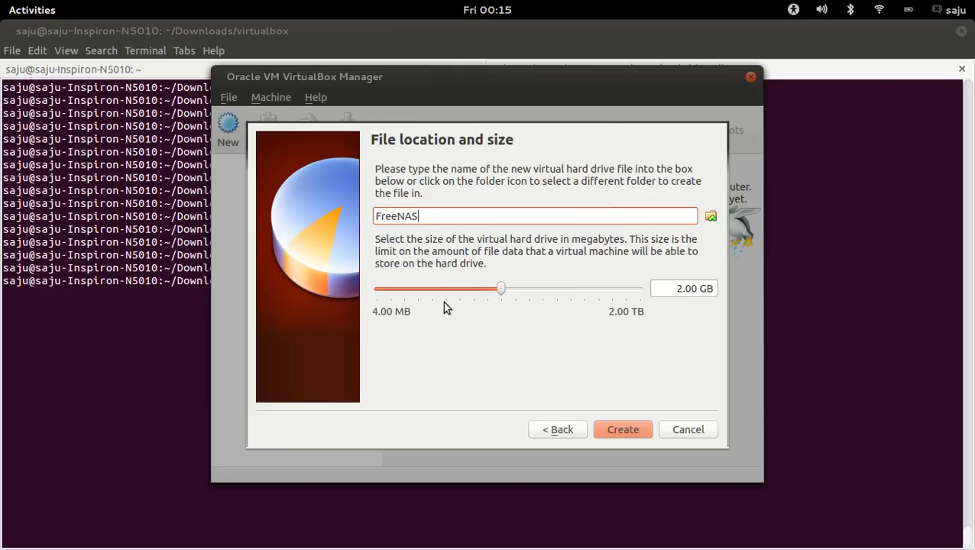
Set the FreeNAS virtual hard drive size to 4 GB and create the drive.
left_click(501, 290)
left_click_drag(500, 290, 508, 290)
left_click_drag(699, 287, 666, 286)
type("40")
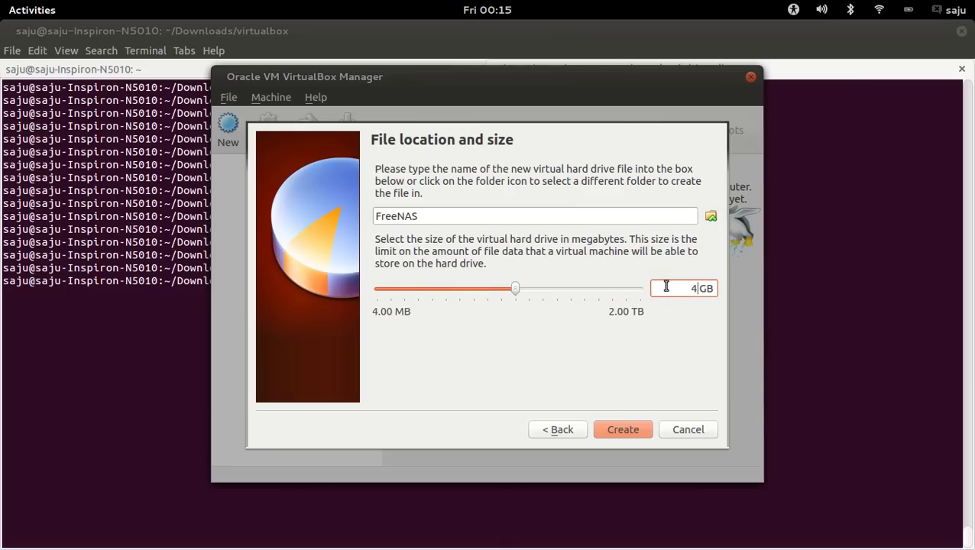
type(".")
left_click(620, 432)
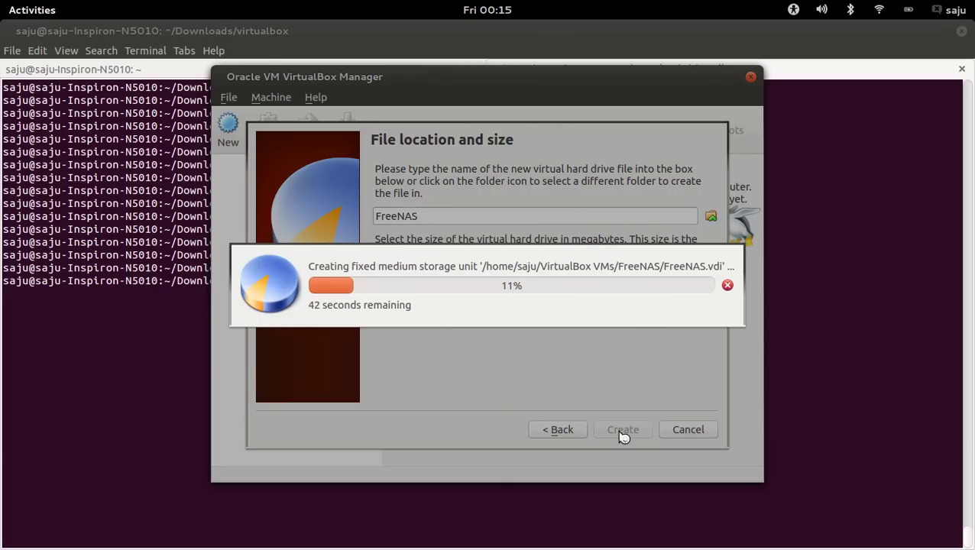
Switch to the Terminal and write the comment "###Install FreeNAS in our New Virtual MAchine" on a fresh prompt line.
left_click(814, 359)
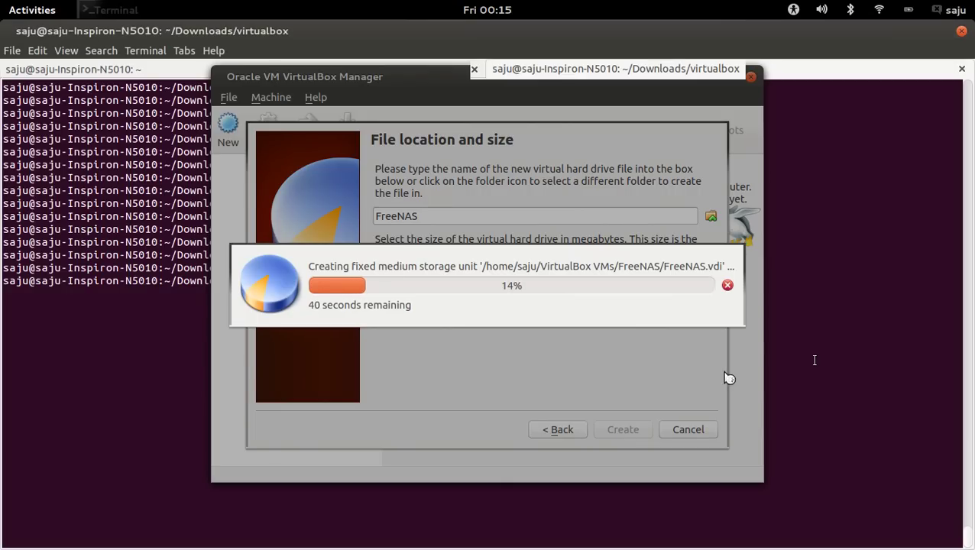
key("Return")
key("Return")
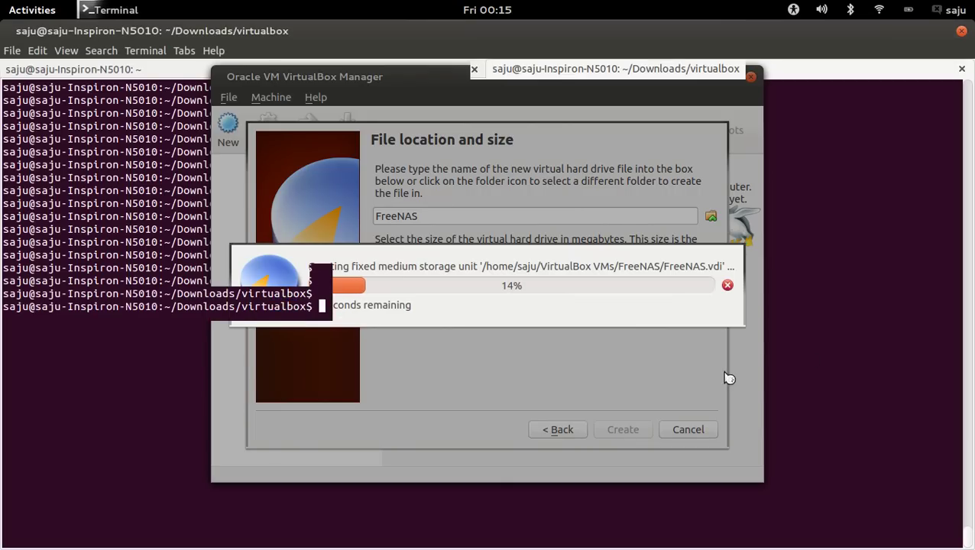
type("###")
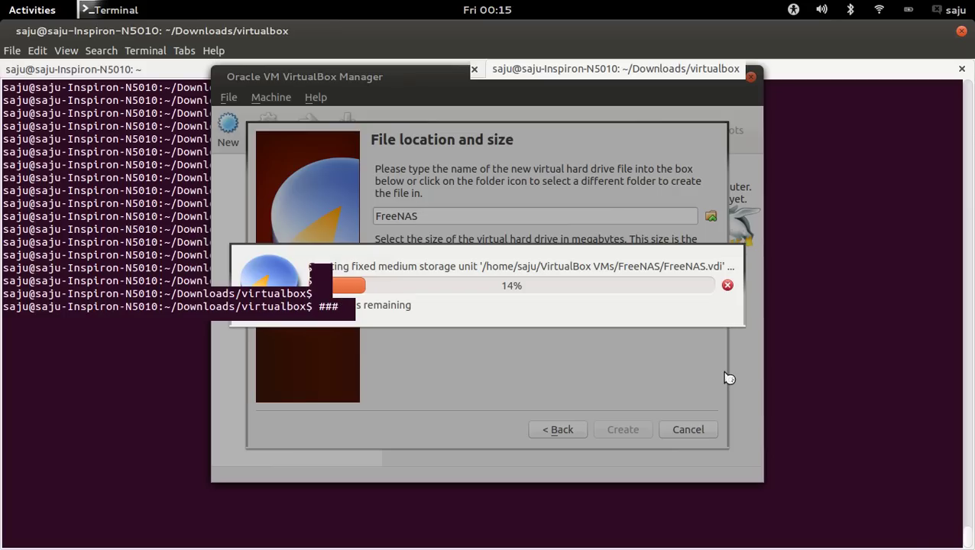
type("Ins")
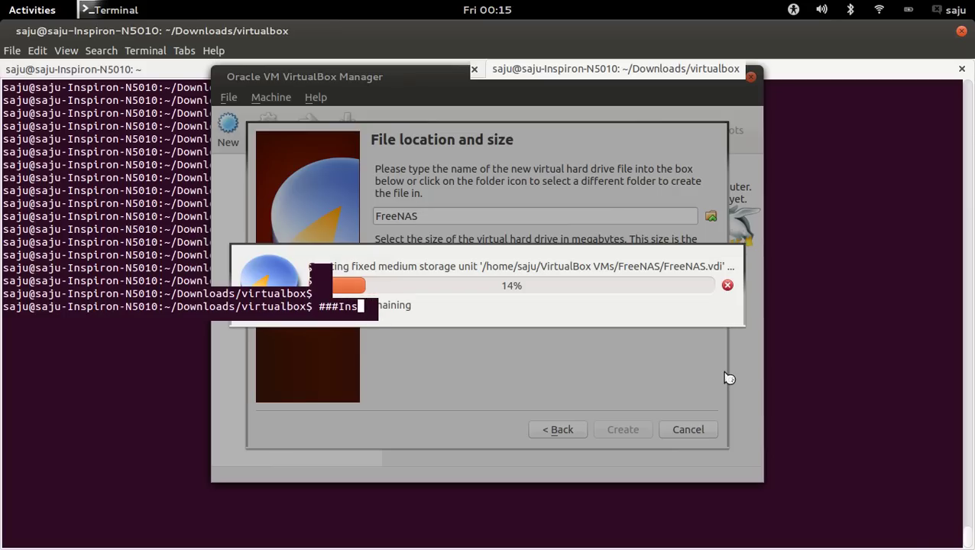
type("tall FreeNAS in our ")
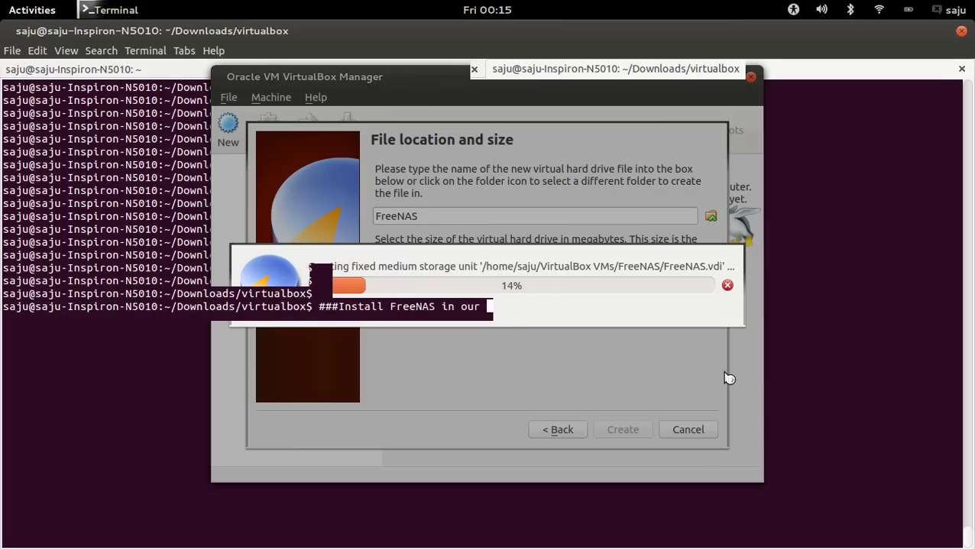
type("Ne")
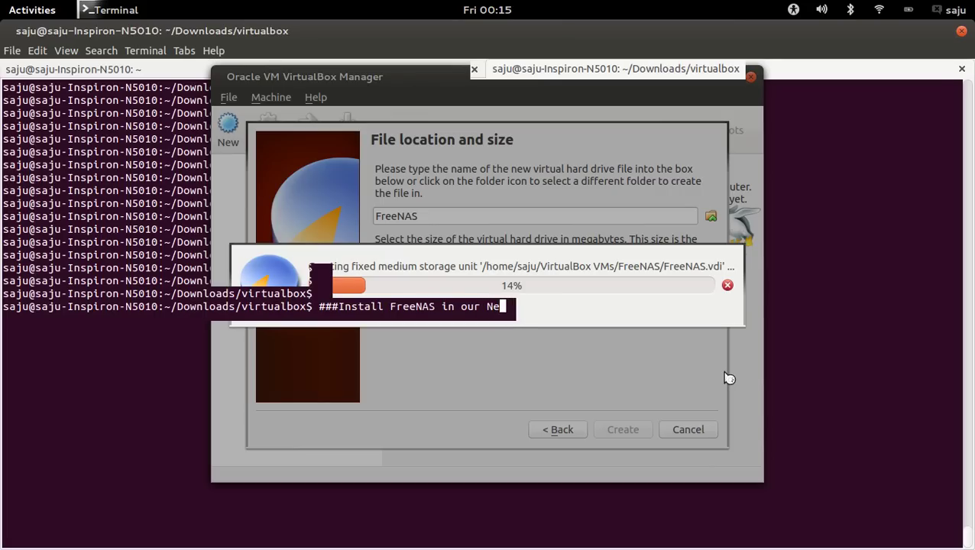
type("w Vi")
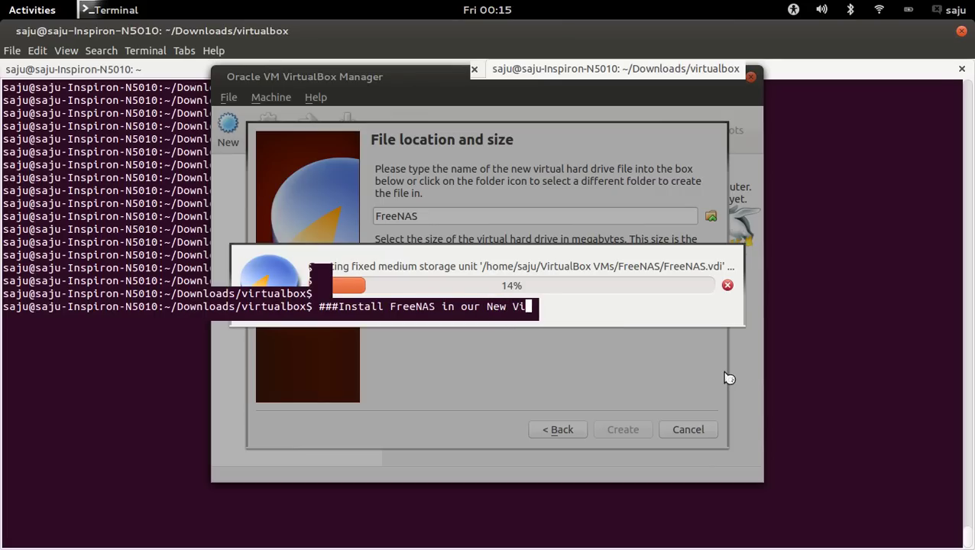
type("rtual ")
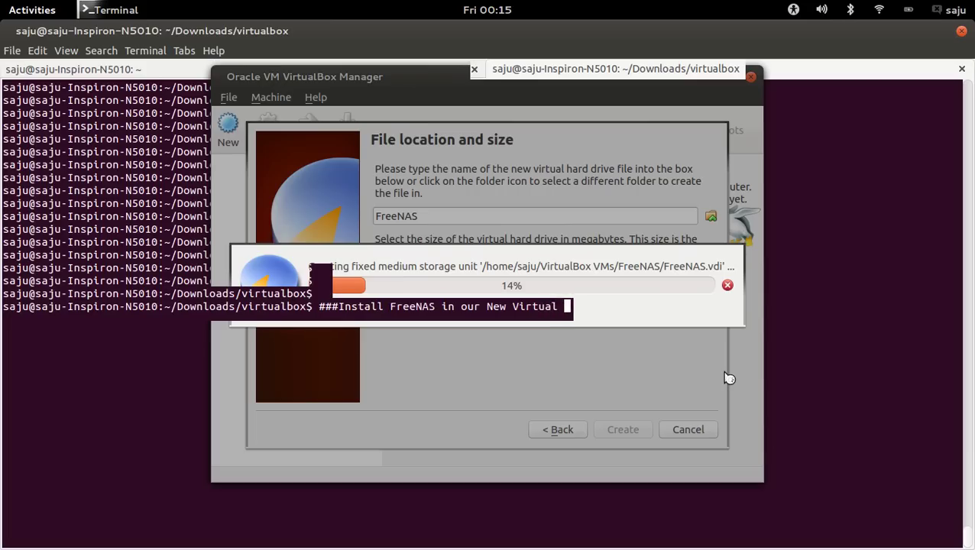
type("MAchine")
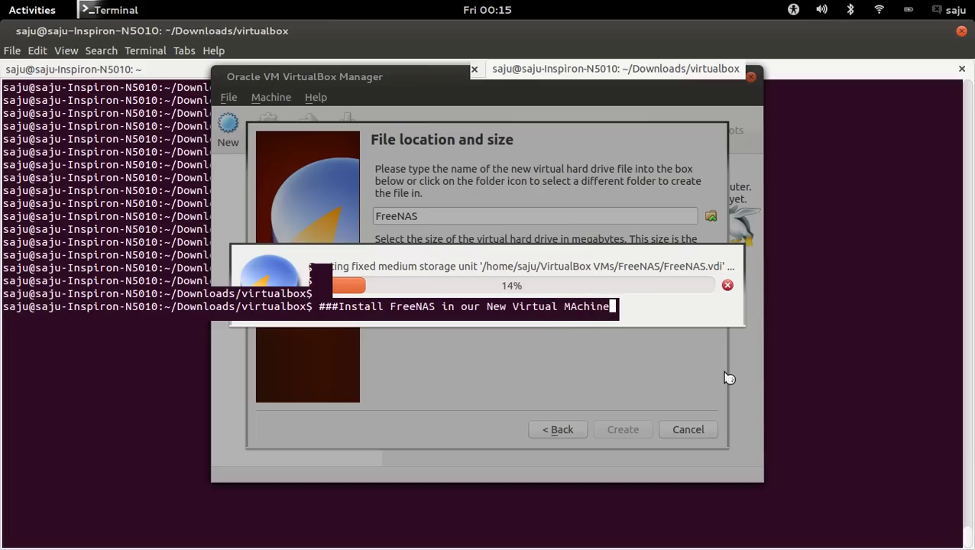
Submit the comment line in the Terminal and add empty prompt lines below it.
key("Return")
key("Return")
key("Return")
key("Return")
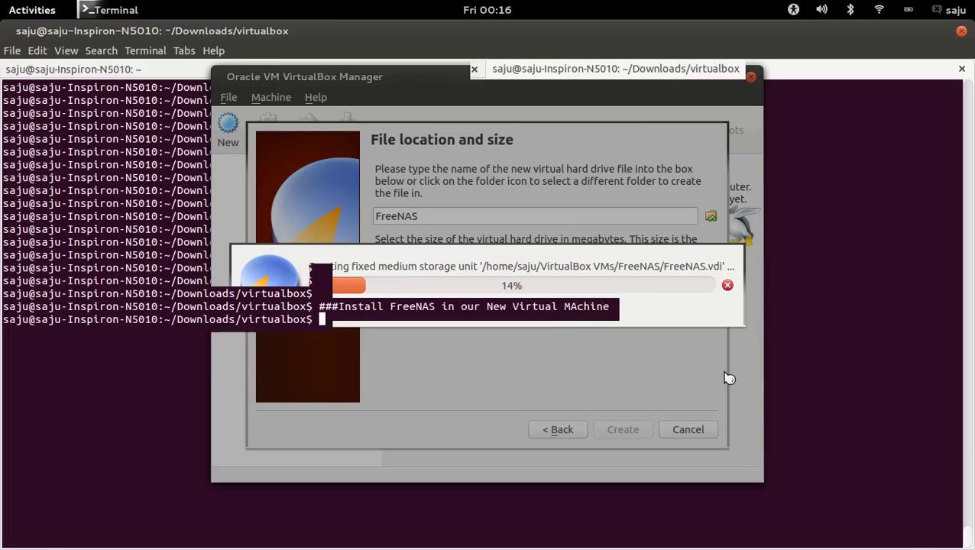
Switch to the VirtualBox Manager and finish creating the FreeNAS virtual machine with its new virtual hard drive.
key("super")
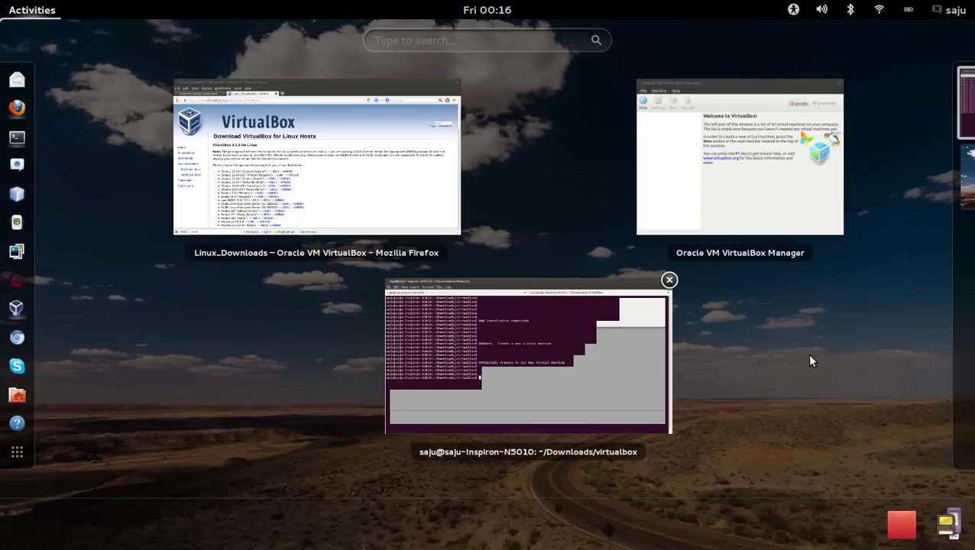
left_click(793, 213)
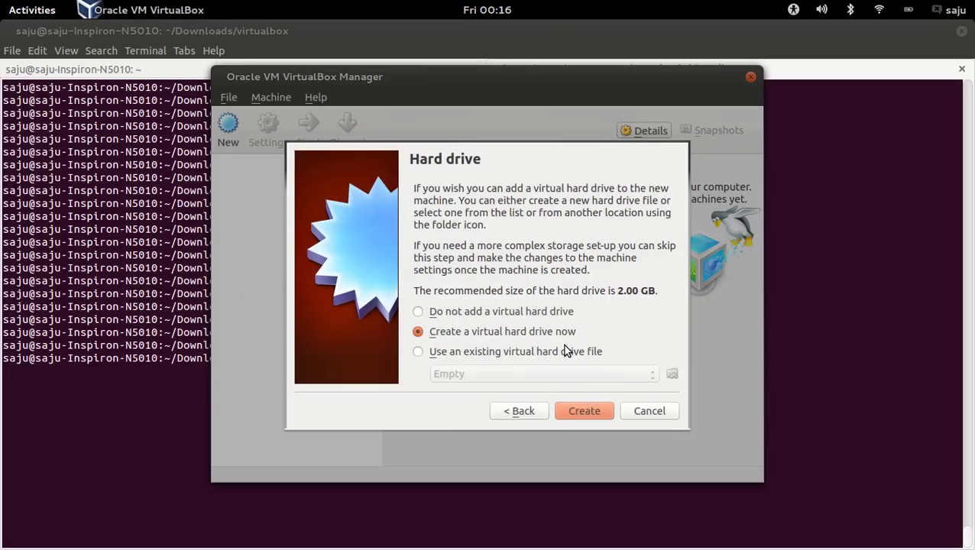
left_click(586, 414)
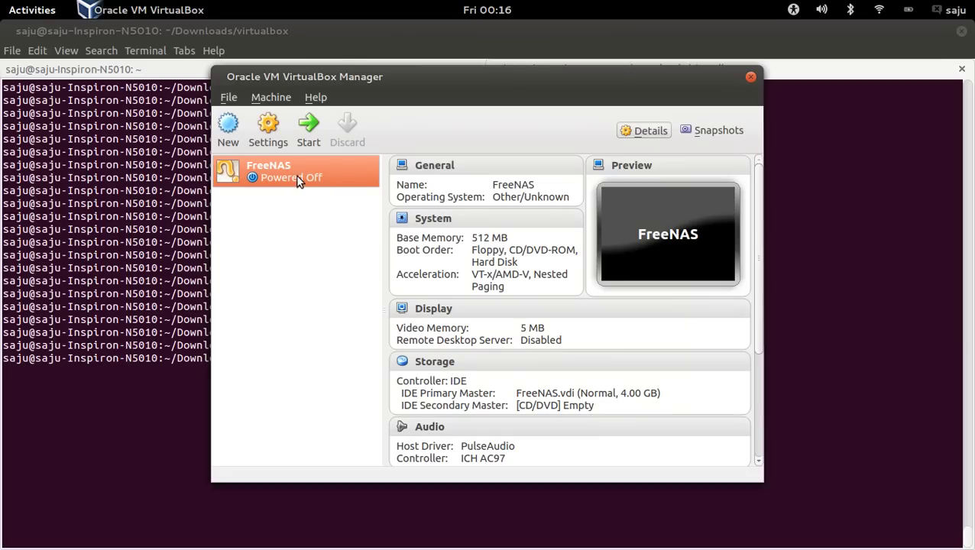
Open the Storage settings of the FreeNAS virtual machine, dismissing the USB subsystem warning.
left_click(276, 142)
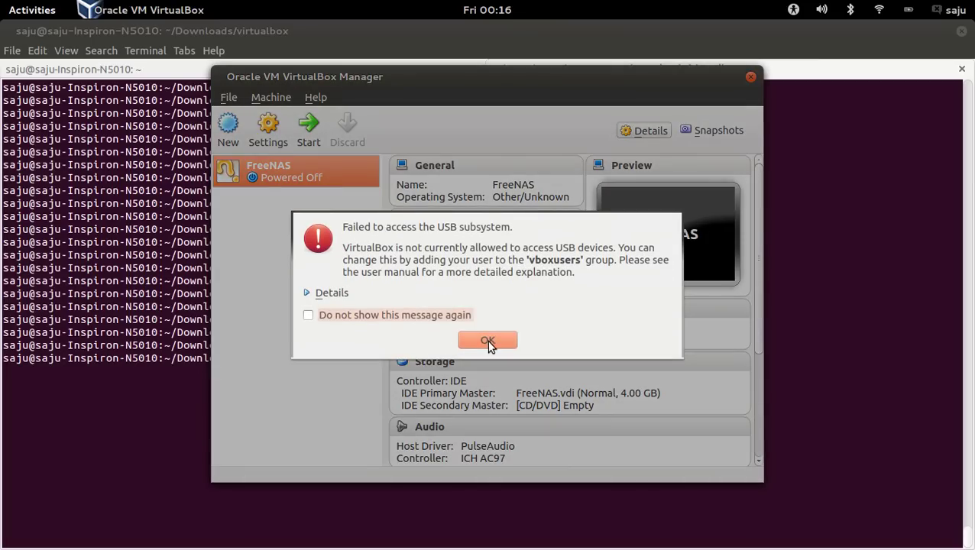
left_click(487, 341)
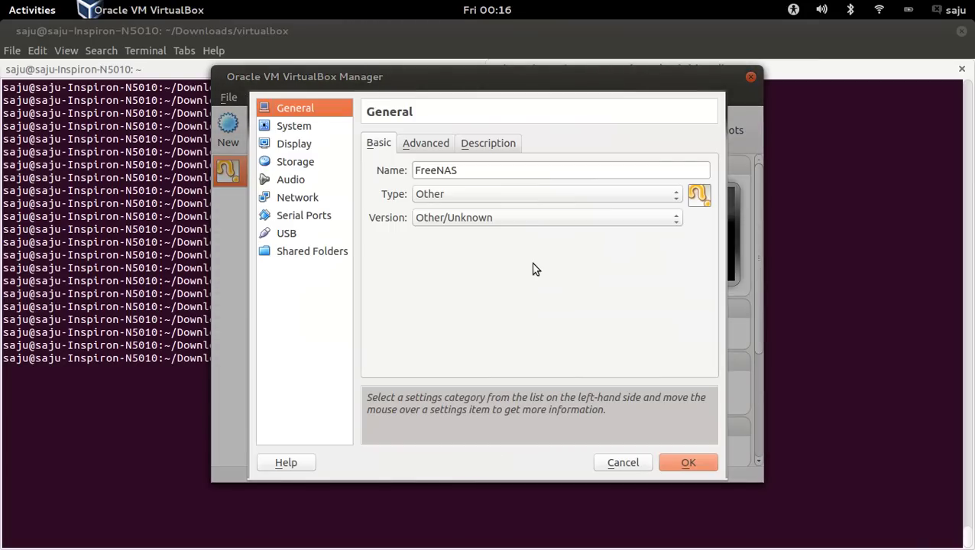
left_click(313, 167)
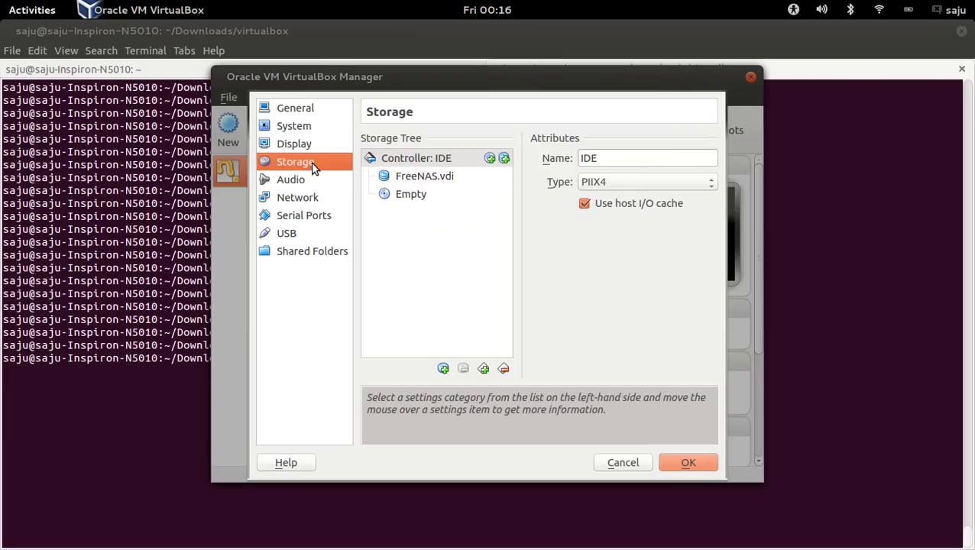
Examine the attributes of the FreeNAS.vdi disk, its IDE position choices, and the empty CD/DVD drive.
left_click(426, 177)
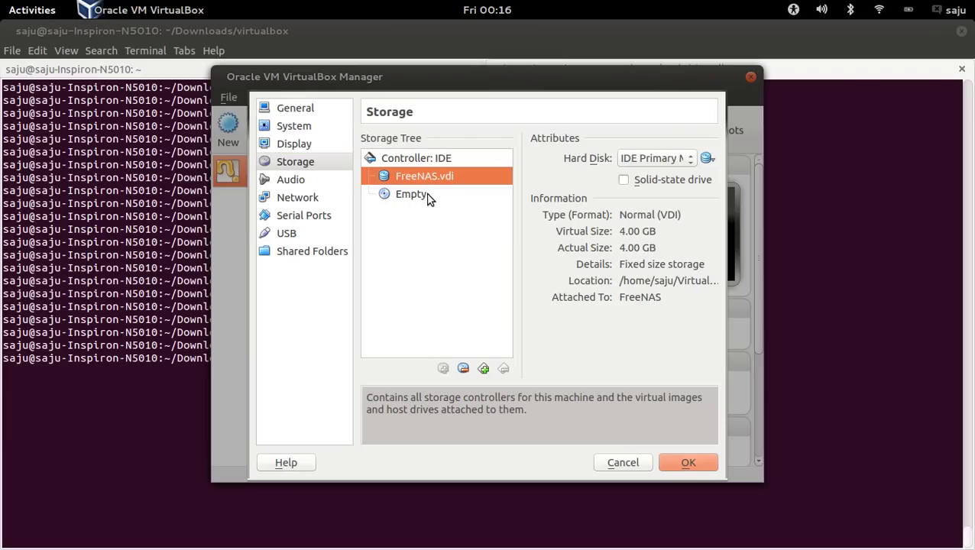
left_click(427, 195)
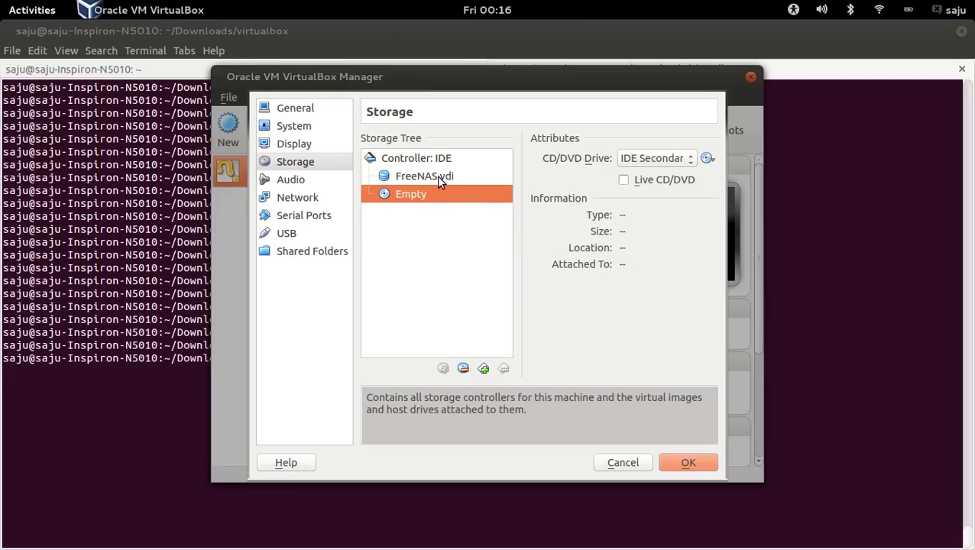
left_click(436, 177)
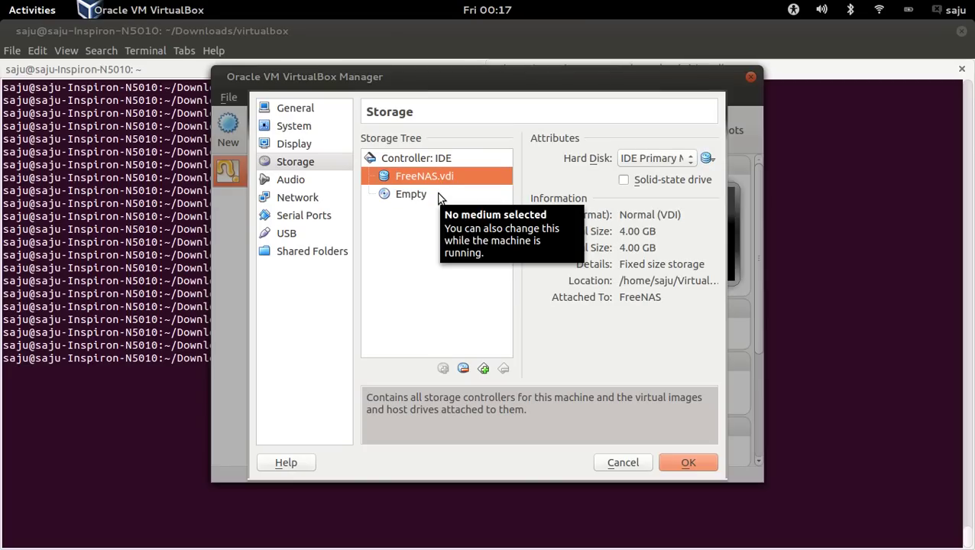
left_click(439, 197)
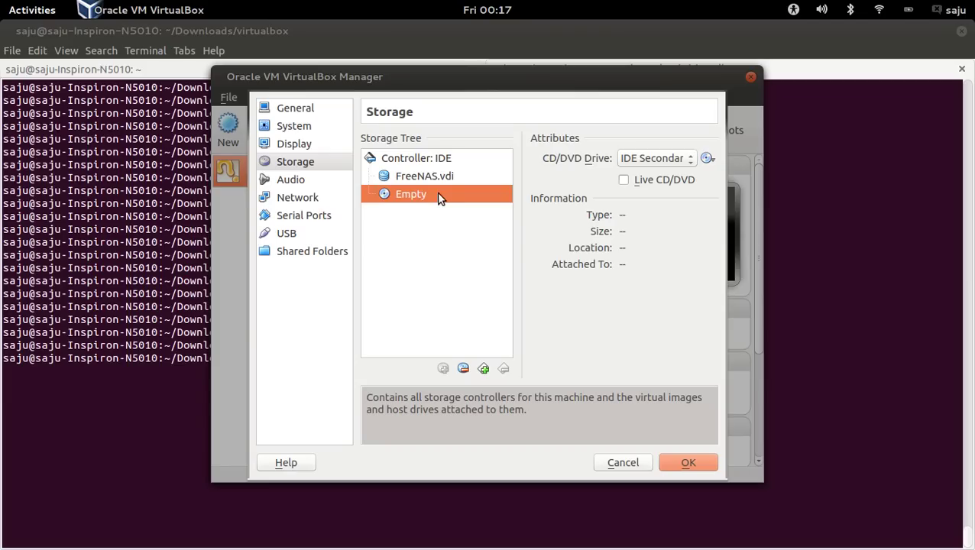
left_click(443, 174)
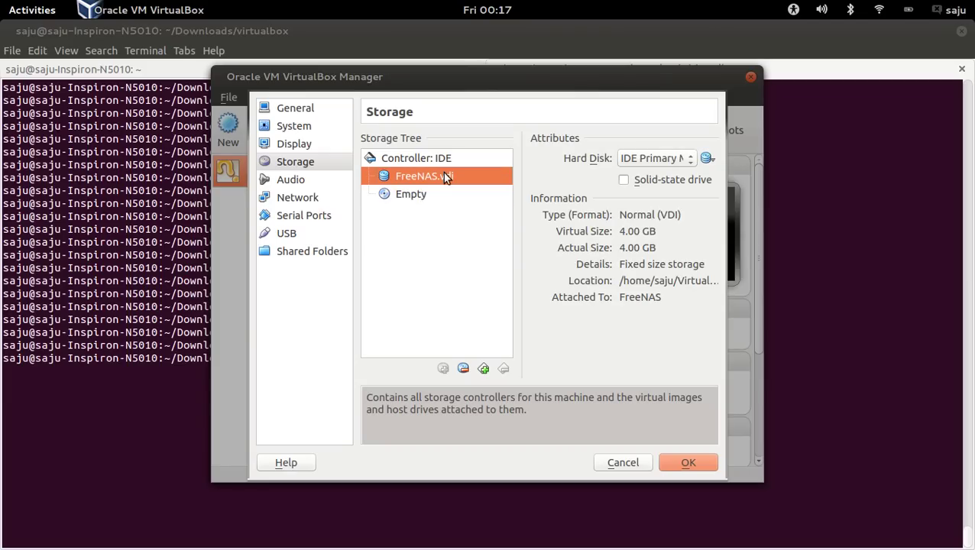
left_click(689, 158)
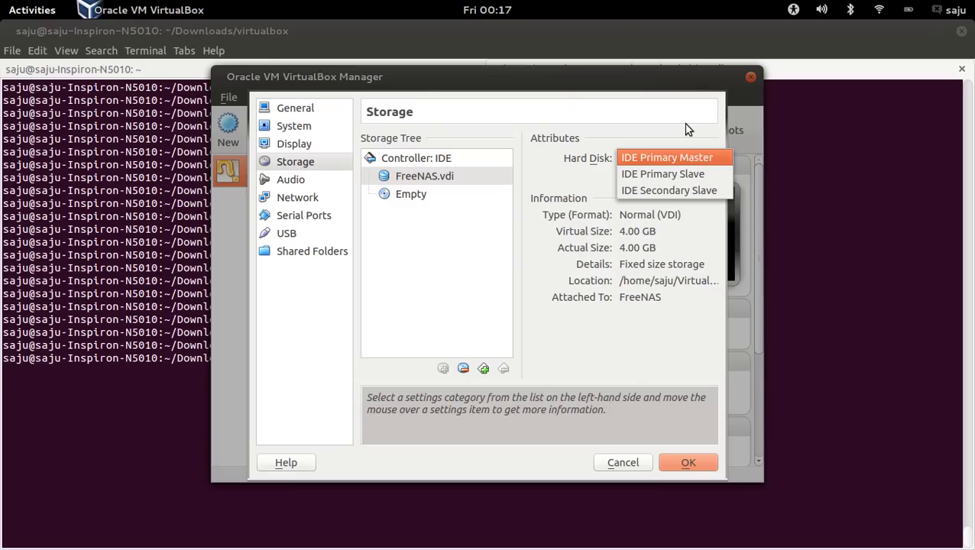
left_click(686, 130)
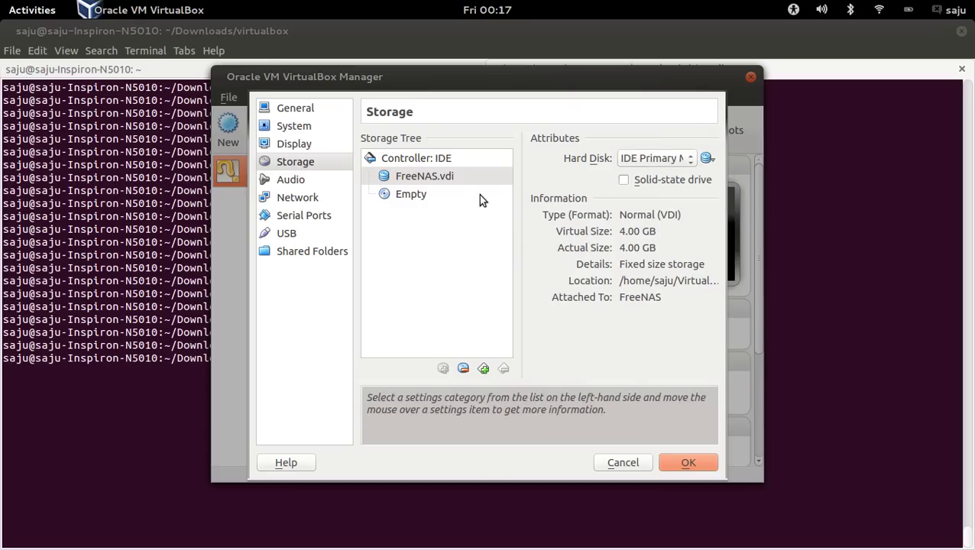
left_click(448, 197)
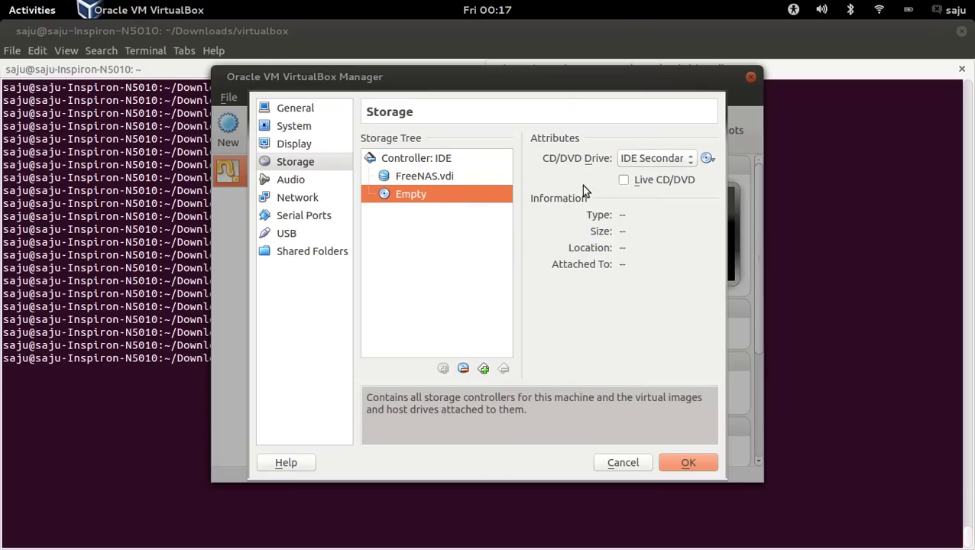
Try the empty CD/DVD drive on IDE Primary Slave and set it back to IDE Secondary Master.
left_click(686, 158)
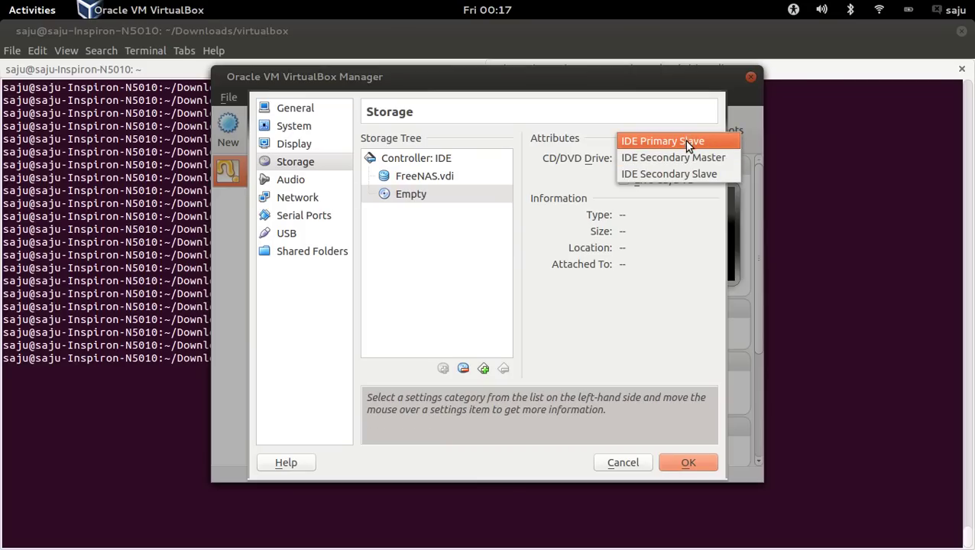
left_click(688, 142)
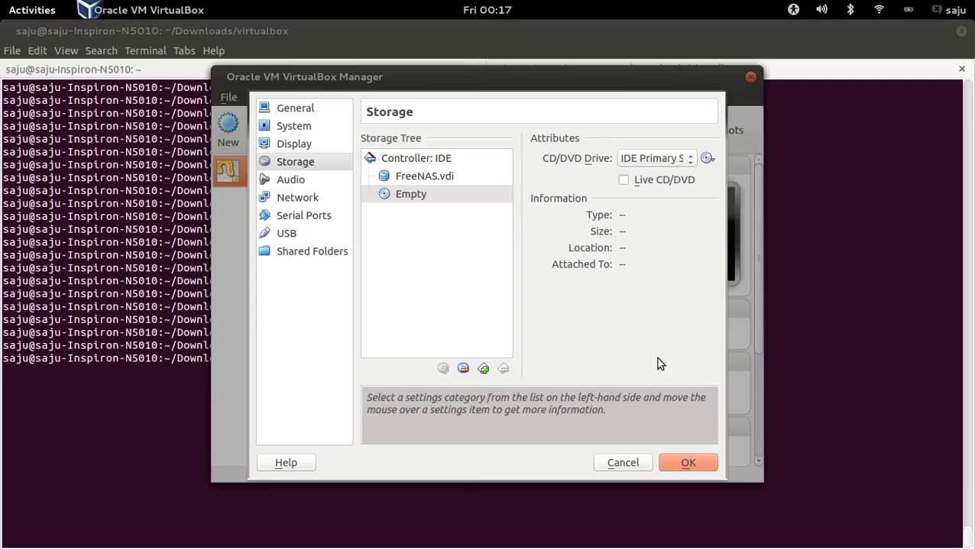
left_click(688, 157)
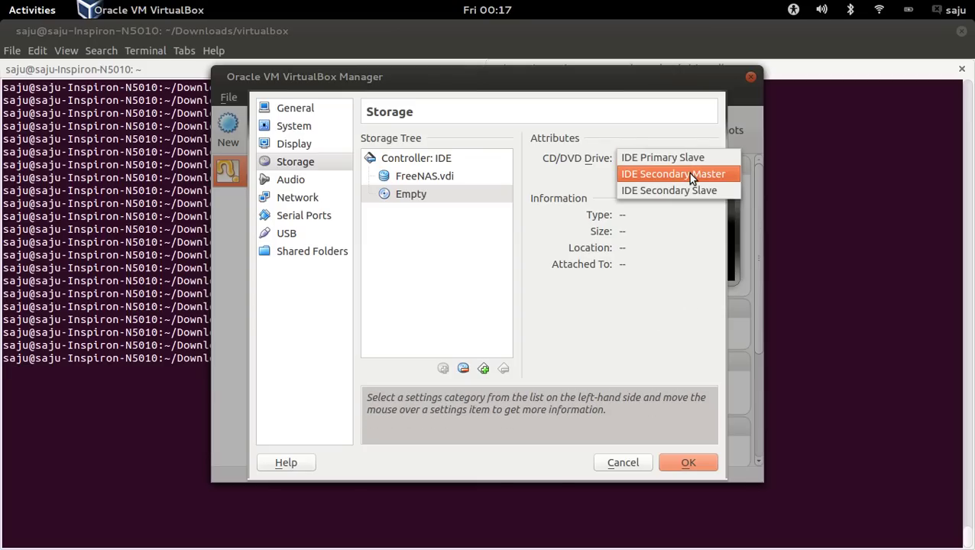
left_click(688, 172)
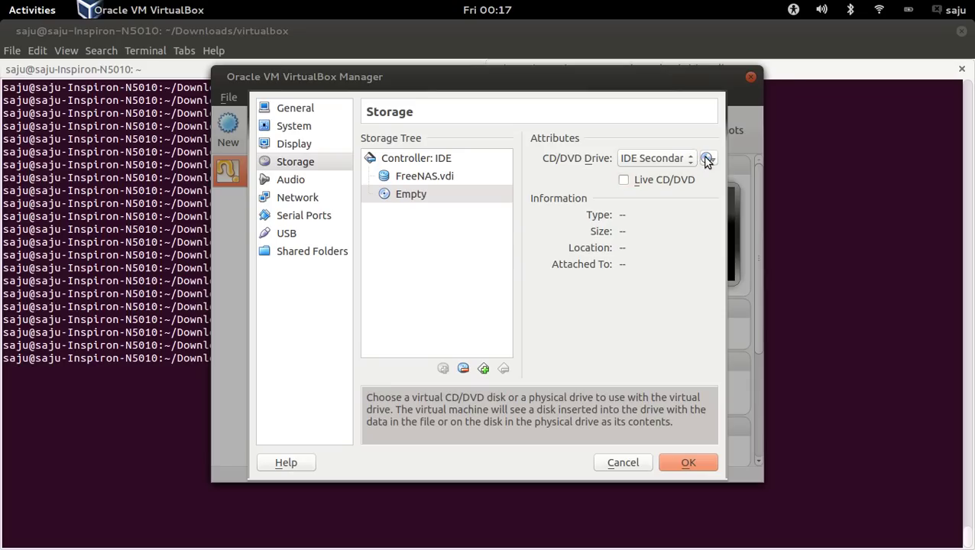
Attach FreeNAS-8.3.0-RELEASE-p1-x64.iso from the Documents folder to the empty CD/DVD drive and save the machine settings.
left_click(706, 158)
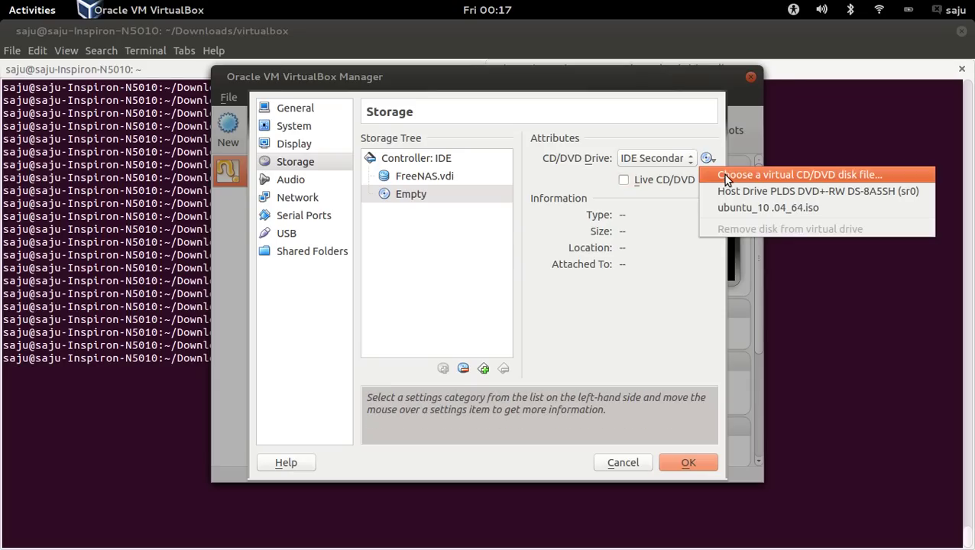
left_click(726, 175)
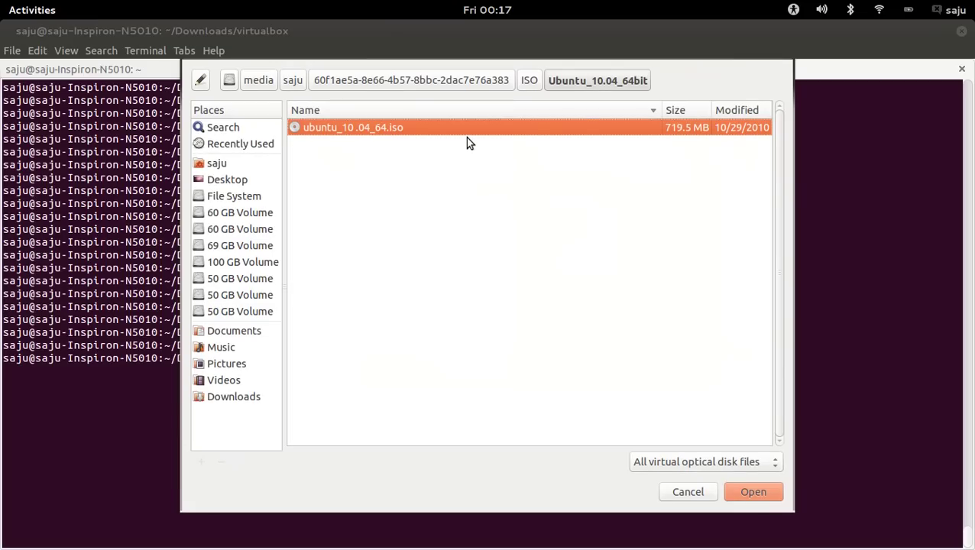
left_click(238, 333)
double_click(359, 127)
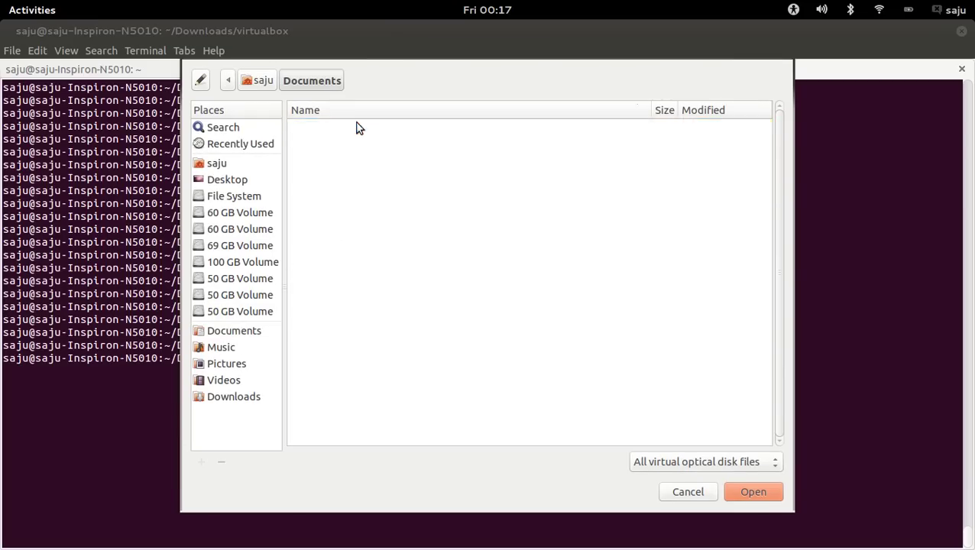
left_click(731, 490)
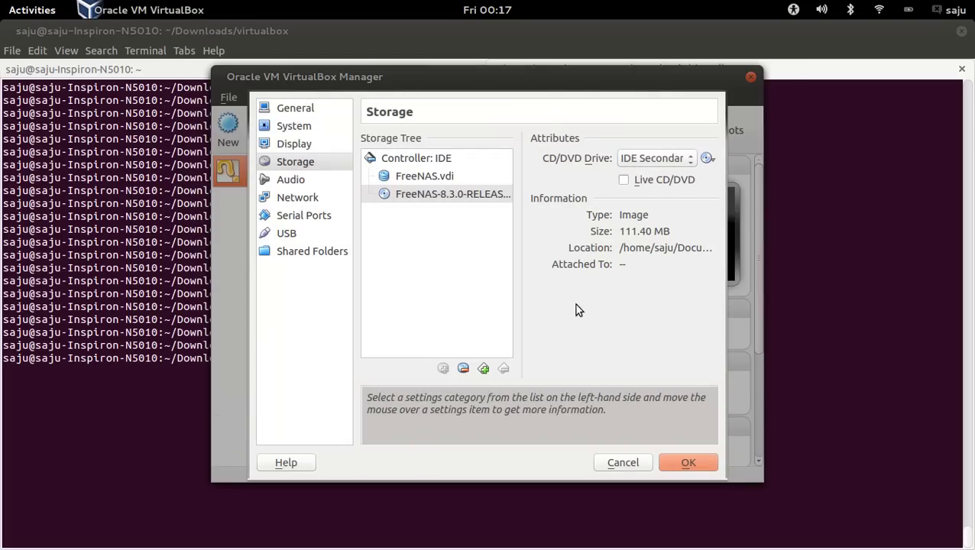
left_click(480, 206)
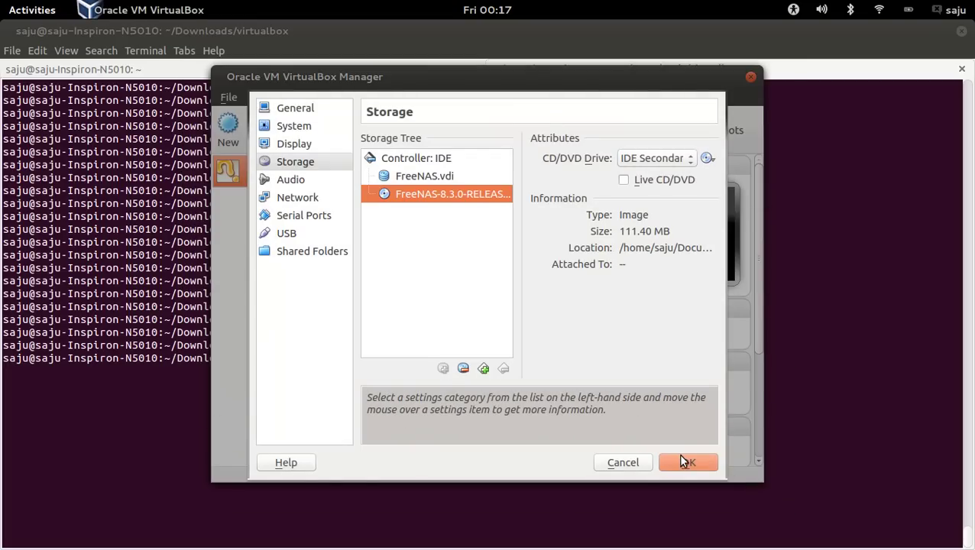
left_click(677, 454)
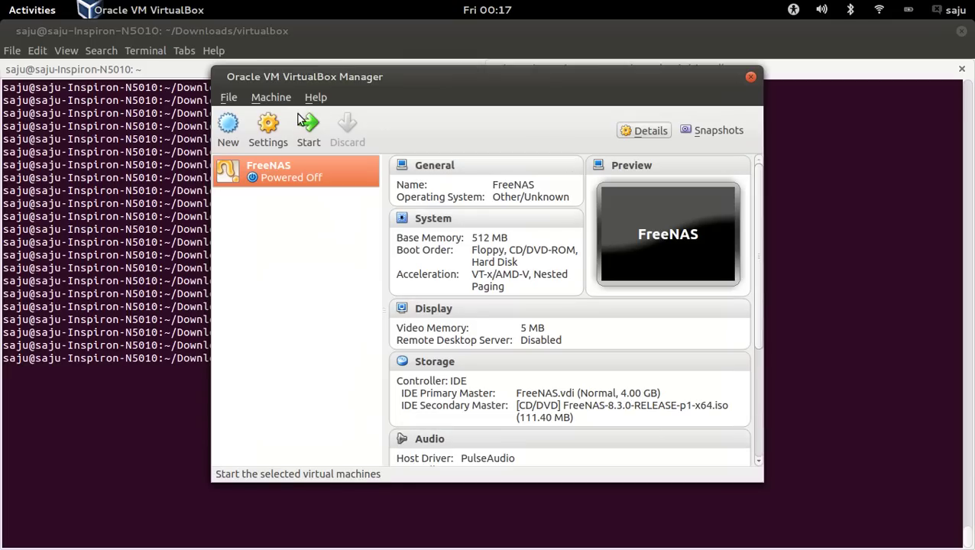
Start the FreeNAS virtual machine, accepting the keyboard capture notice, and maximize its window.
left_click(309, 130)
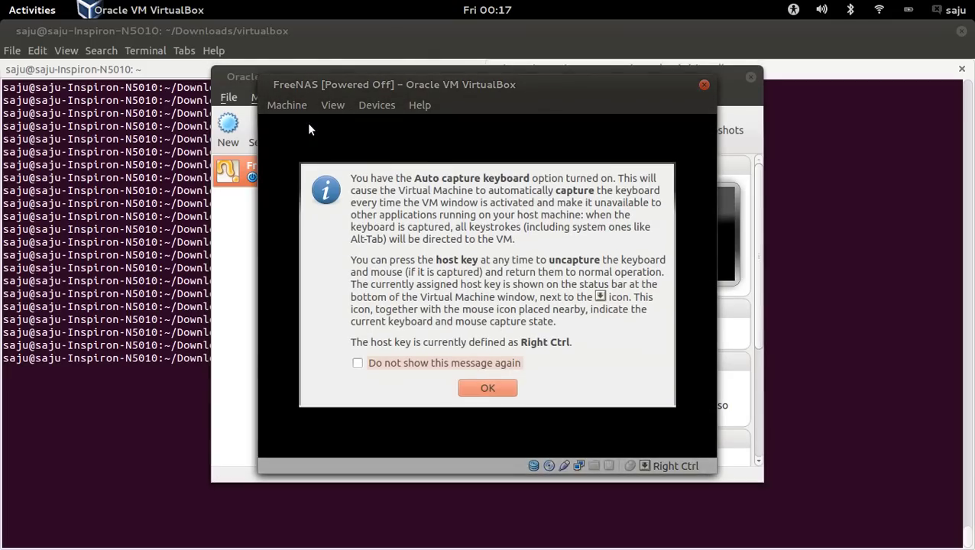
left_click(483, 389)
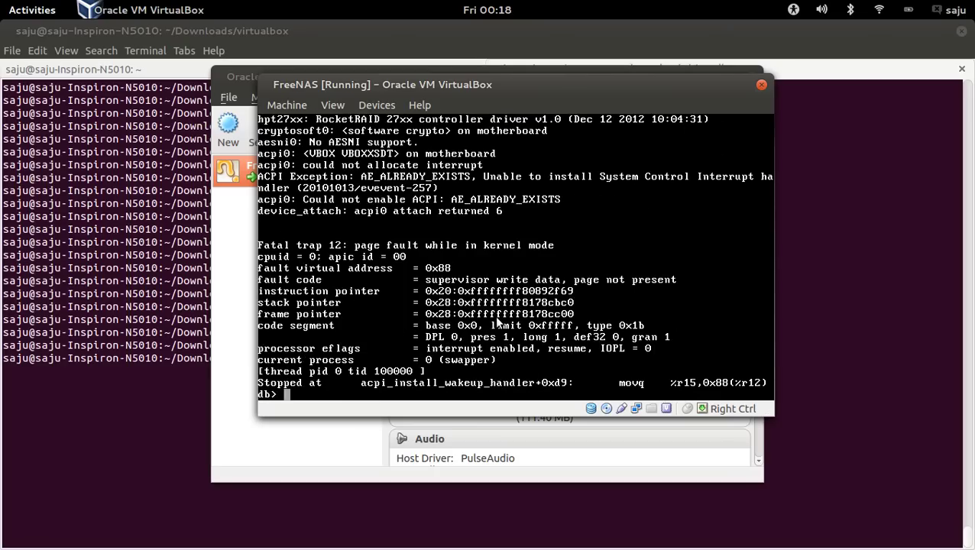
double_click(540, 86)
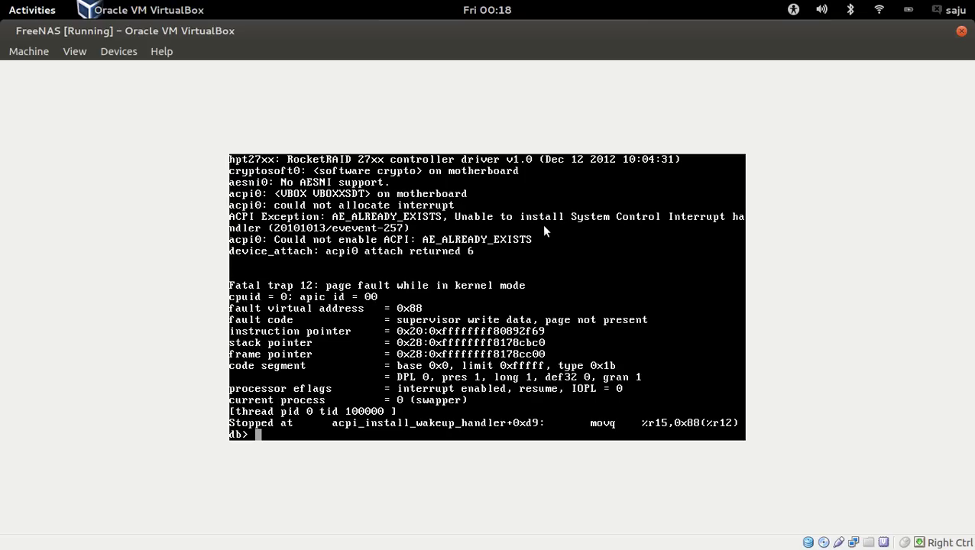
Try entering an empty line and the value 1 at the virtual machine's db> prompt.
key("Return")
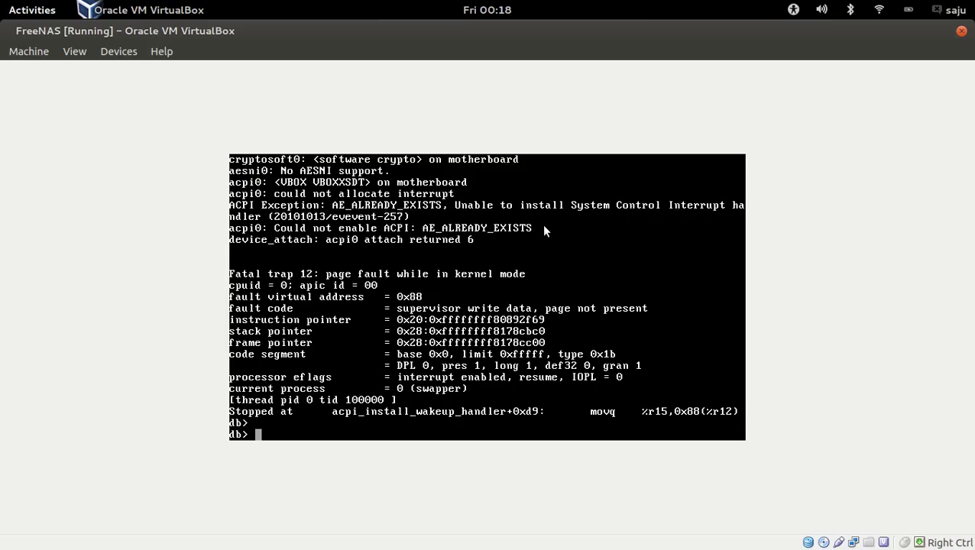
type("1")
key("Return")
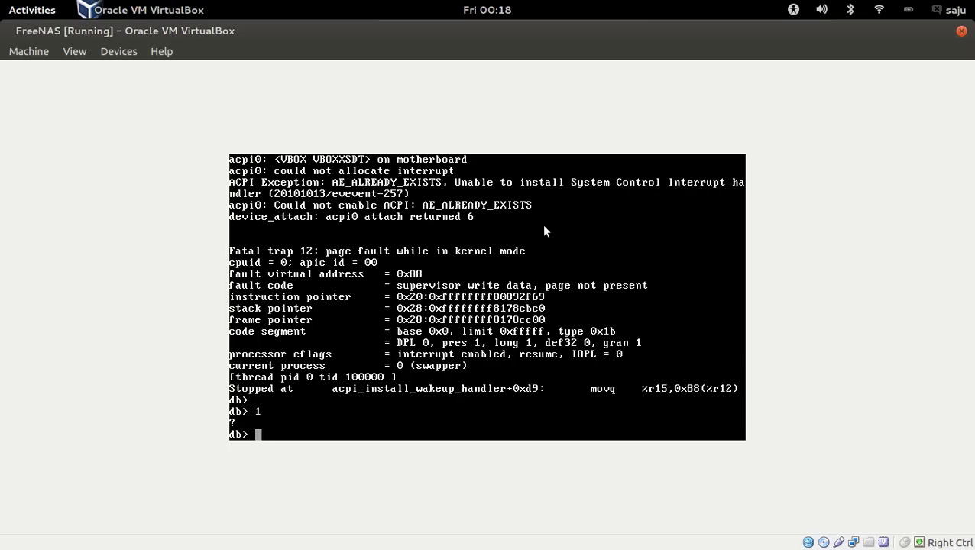
Return to the running FreeNAS machine's window and restore it from its maximized size.
key("super")
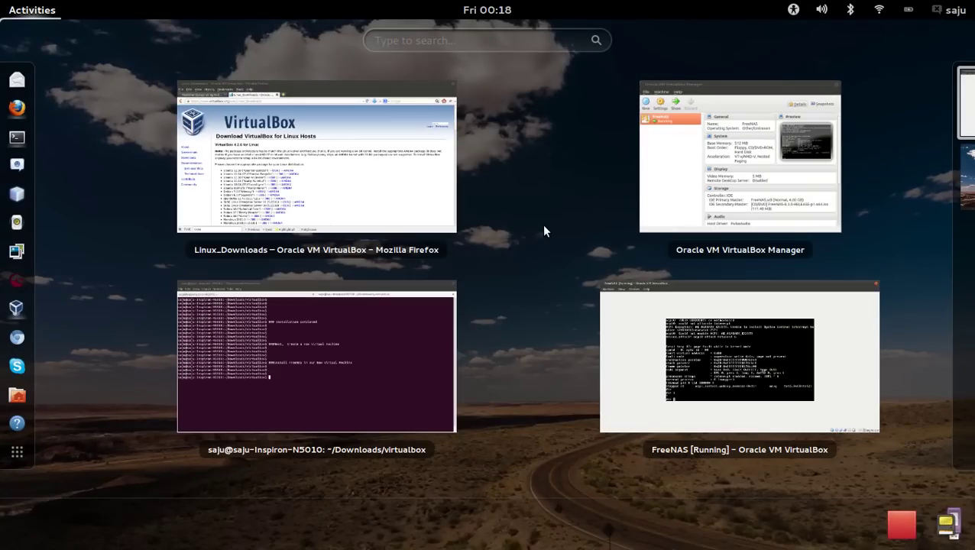
mouse_move(752, 306)
left_click(833, 293)
double_click(586, 38)
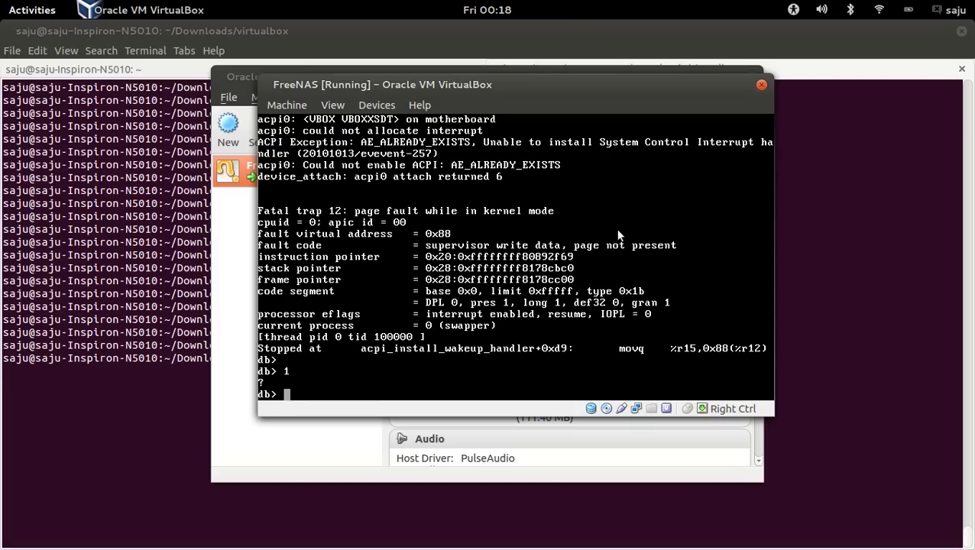
left_click(719, 342)
left_click(565, 359)
type("1")
key("BackSpace")
type("xzA")
key("BackSpace")
key("BackSpace")
key("BackSpace")
key("BackSpace")
key("Return")
type("[]klp")
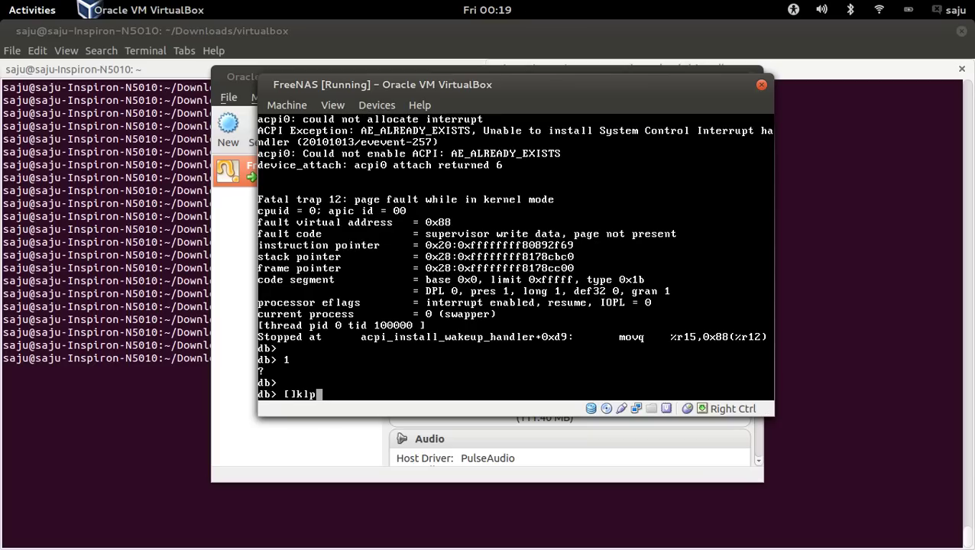
key("BackSpace")
key("BackSpace")
key("BackSpace")
key("BackSpace")
key("BackSpace")
Try to leave the db> debugger prompt with the commands exit and quit.
type("exit")
key("Return")
type("\\")
key("BackSpace")
type("qu")
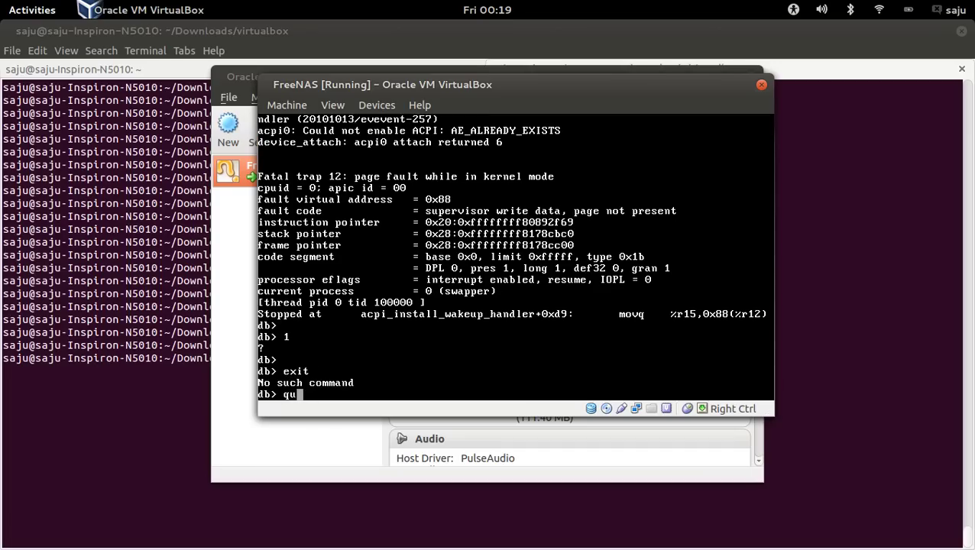
type("it")
key("Return")
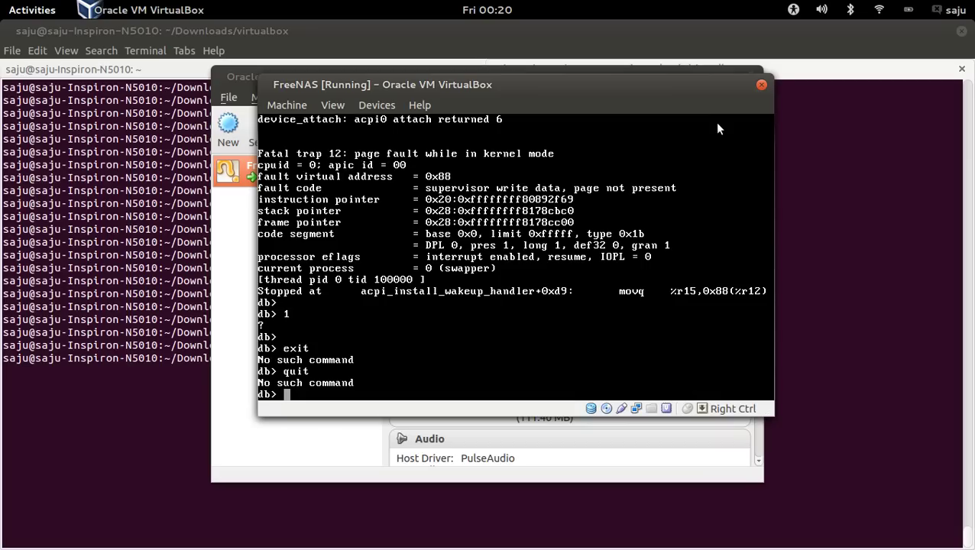
Close the running FreeNAS virtual machine by powering it off.
left_click(761, 86)
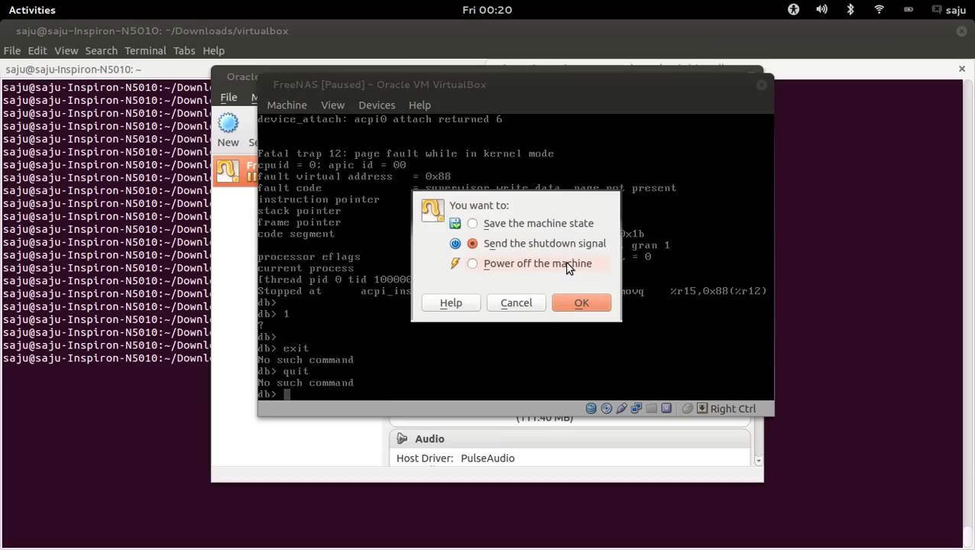
left_click(567, 264)
left_click(582, 303)
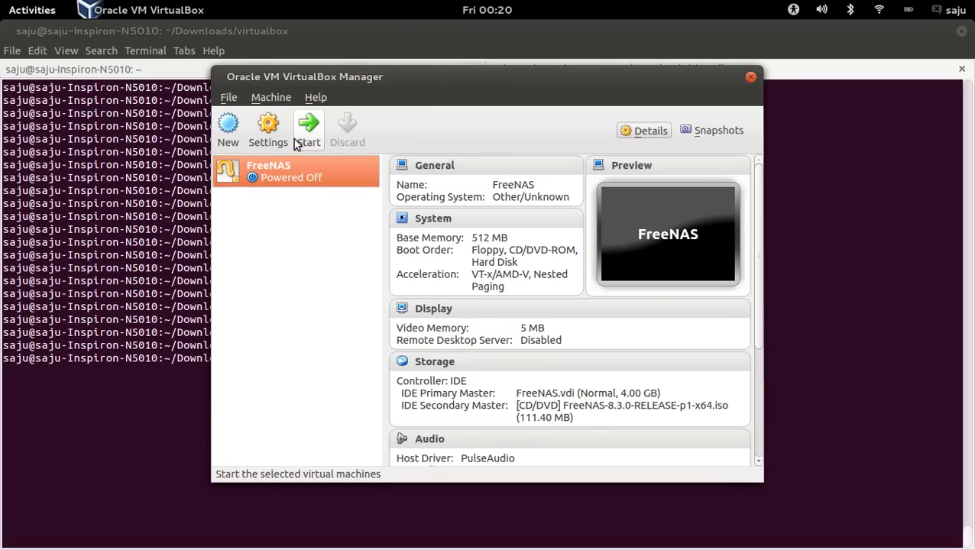
Create a new virtual machine named ubuntu10 with 512 MB of memory, choosing to create a virtual hard drive now.
left_click(230, 133)
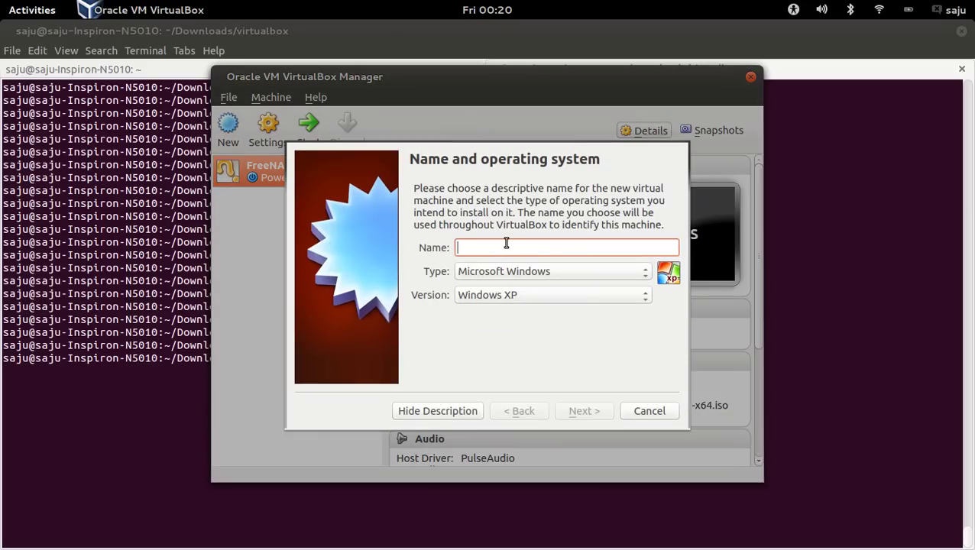
type("ubuntu")
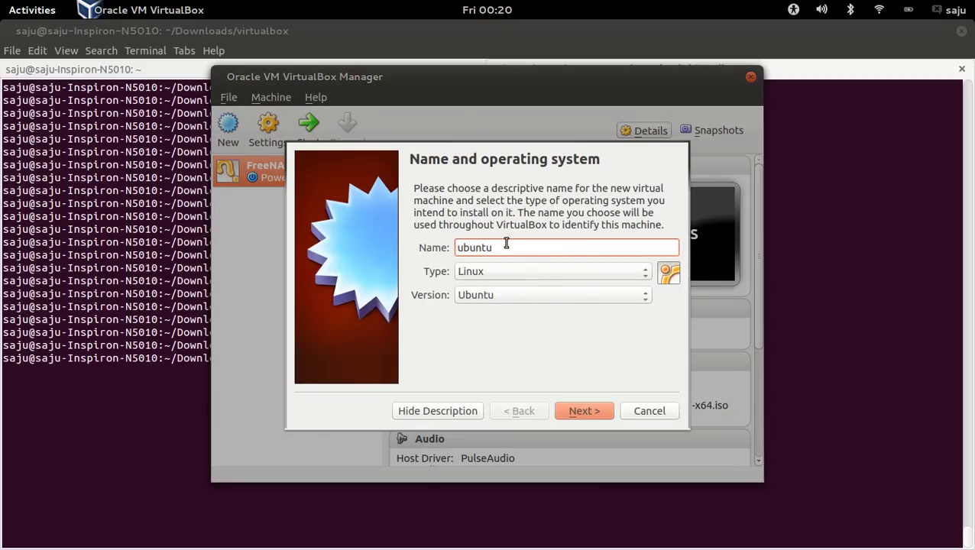
type("10")
left_click(600, 411)
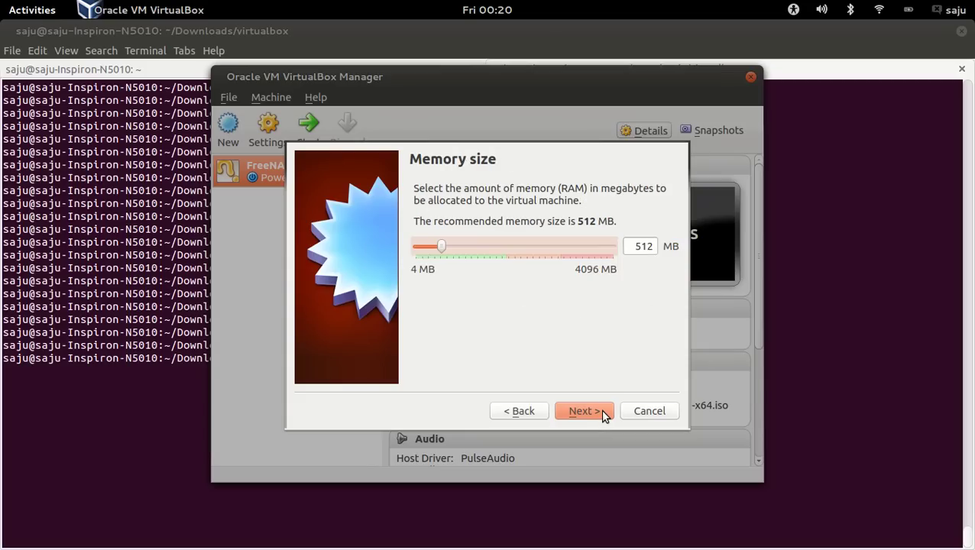
left_click(600, 410)
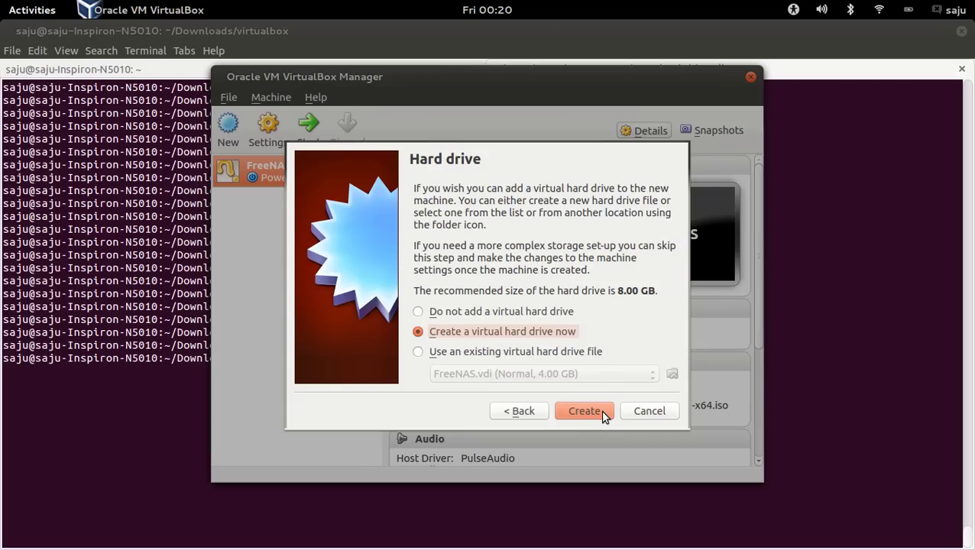
left_click(600, 410)
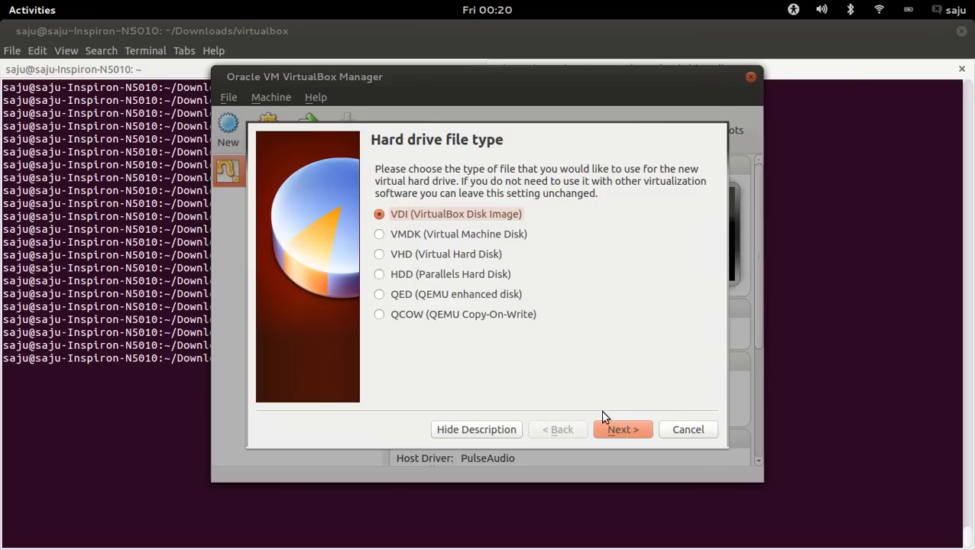
Create the ubuntu10 virtual hard drive as a fixed size VDI of 2.00 GB.
left_click(616, 430)
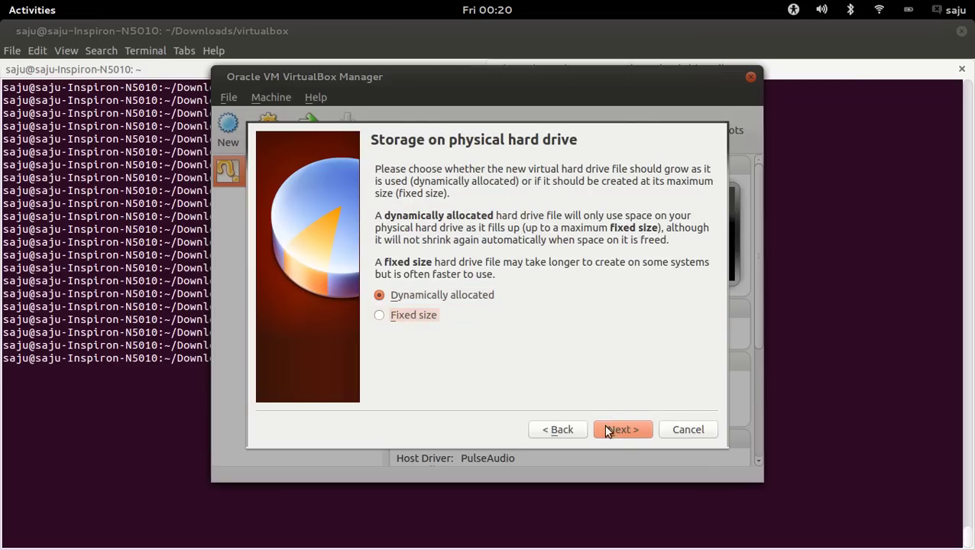
left_click(380, 316)
left_click(640, 427)
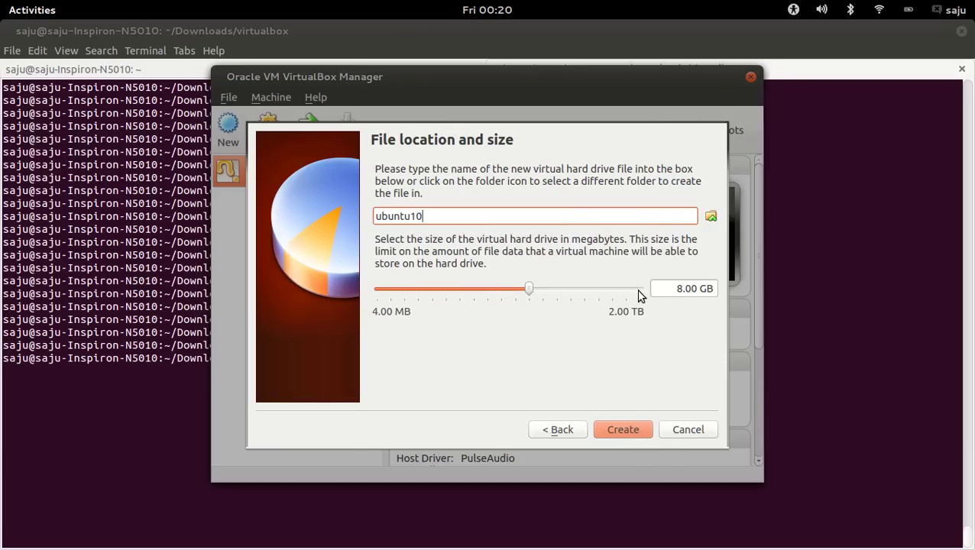
left_click(685, 290)
key("BackSpace")
type("2")
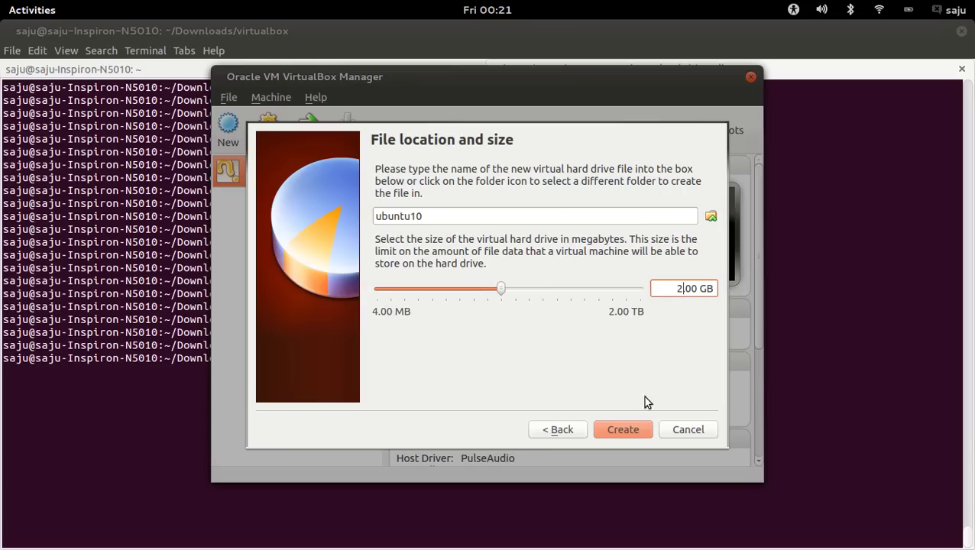
left_click(634, 425)
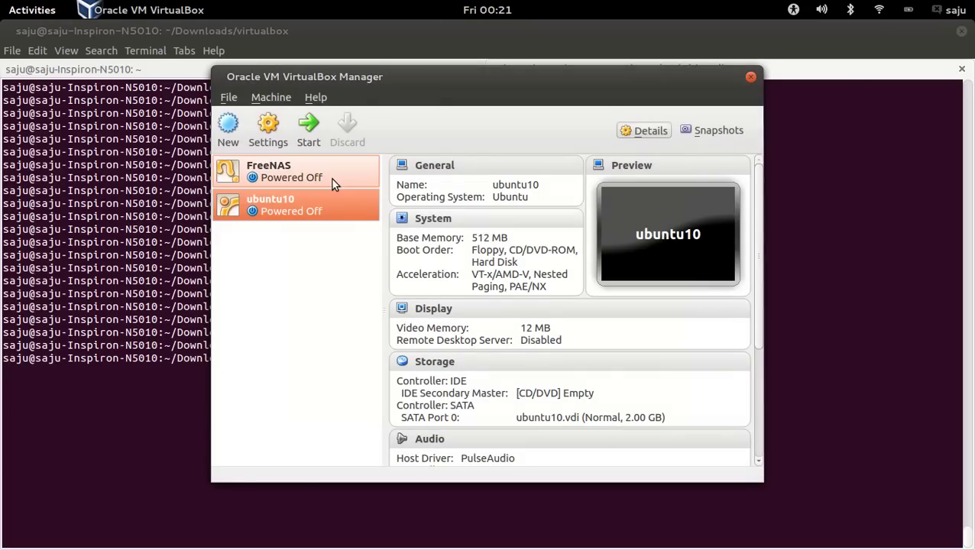
Attach ubuntu_10 .04_64.iso from the ISO/Ubuntu_10.04_64bit folder on the 50 GB volume to ubuntu10's empty CD/DVD drive and save the settings.
left_click(272, 130)
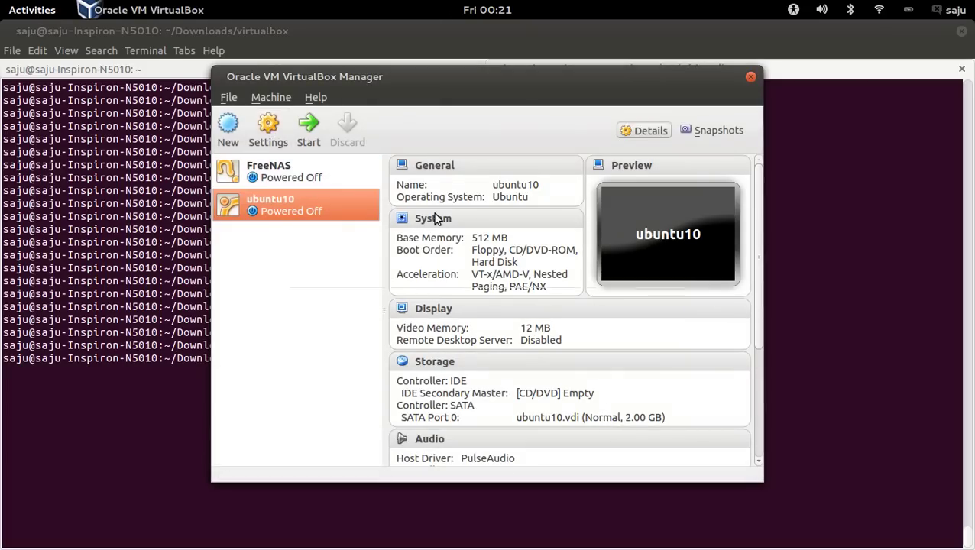
left_click(494, 341)
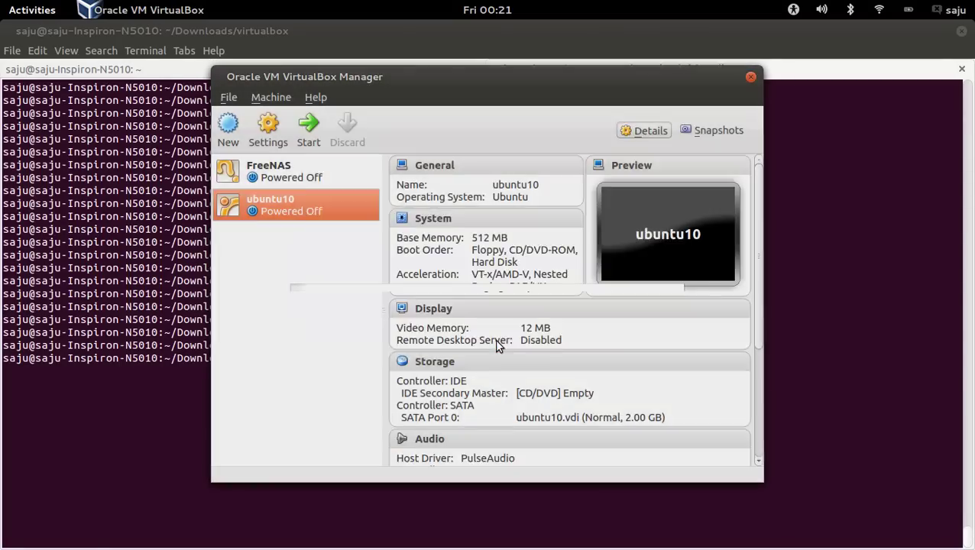
left_click(304, 162)
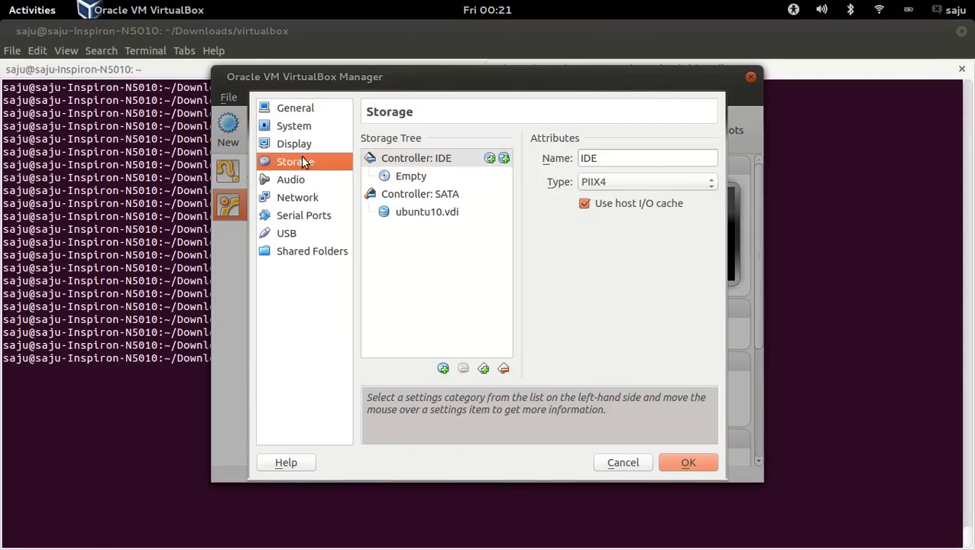
left_click(438, 175)
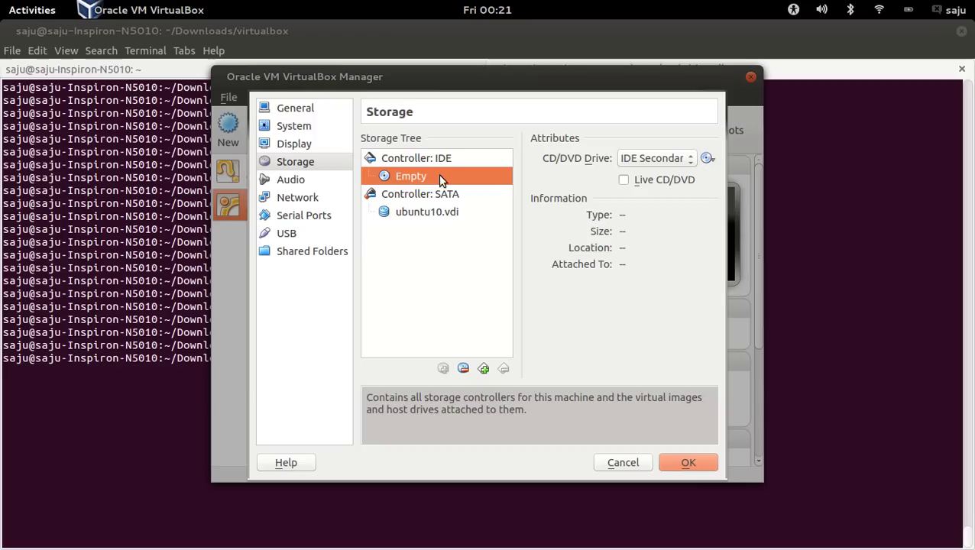
left_click(708, 159)
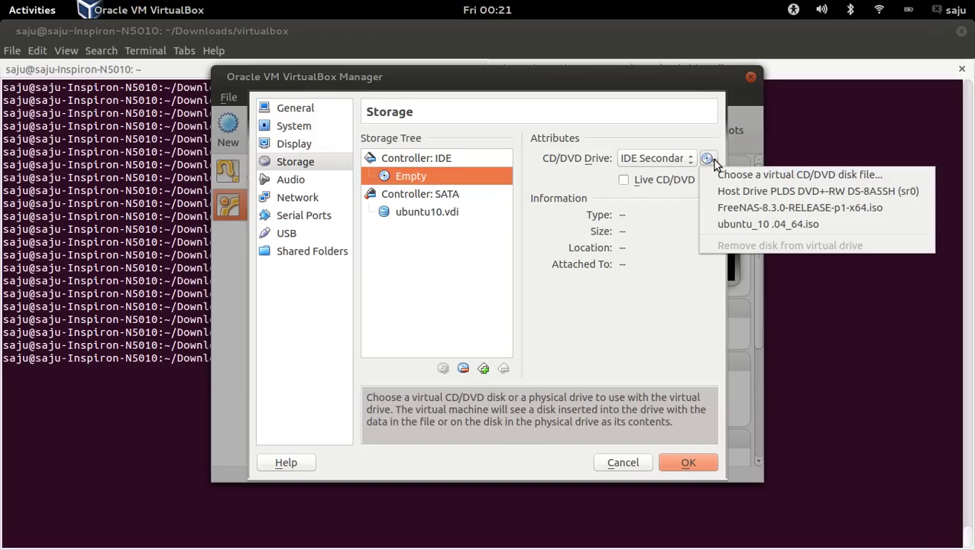
left_click(730, 177)
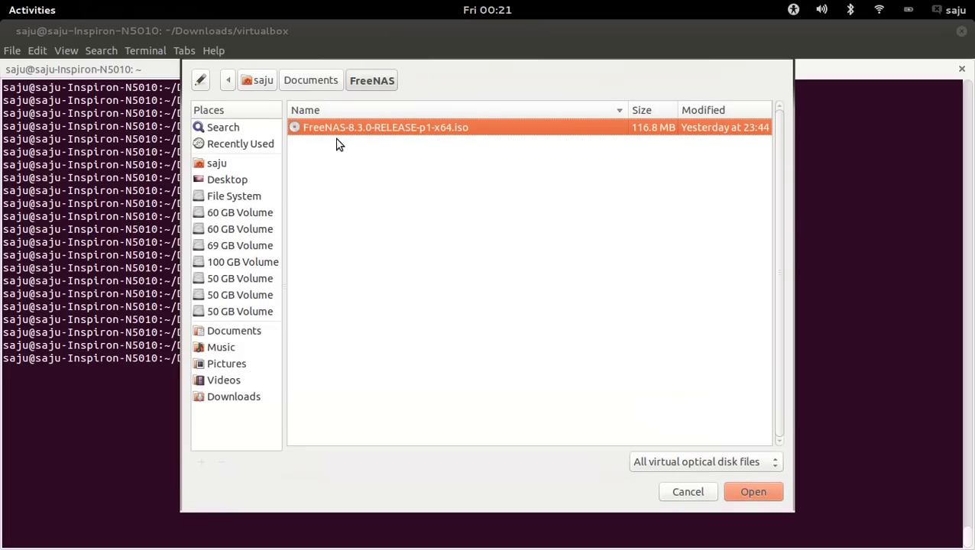
left_click(246, 280)
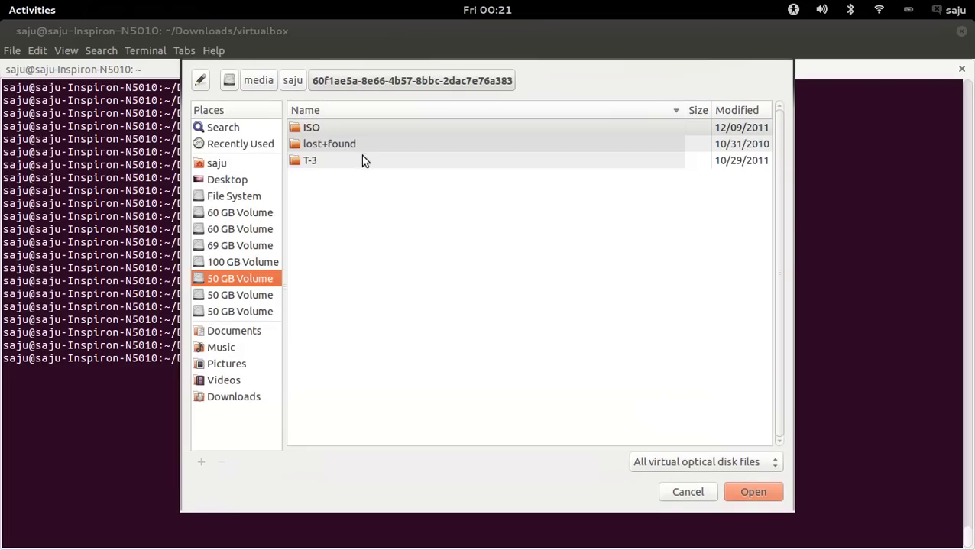
double_click(330, 127)
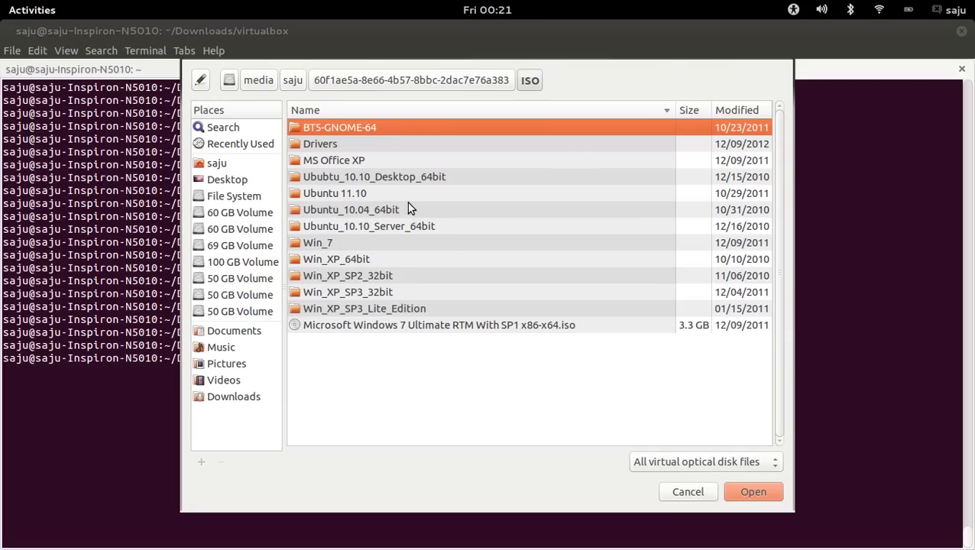
double_click(406, 208)
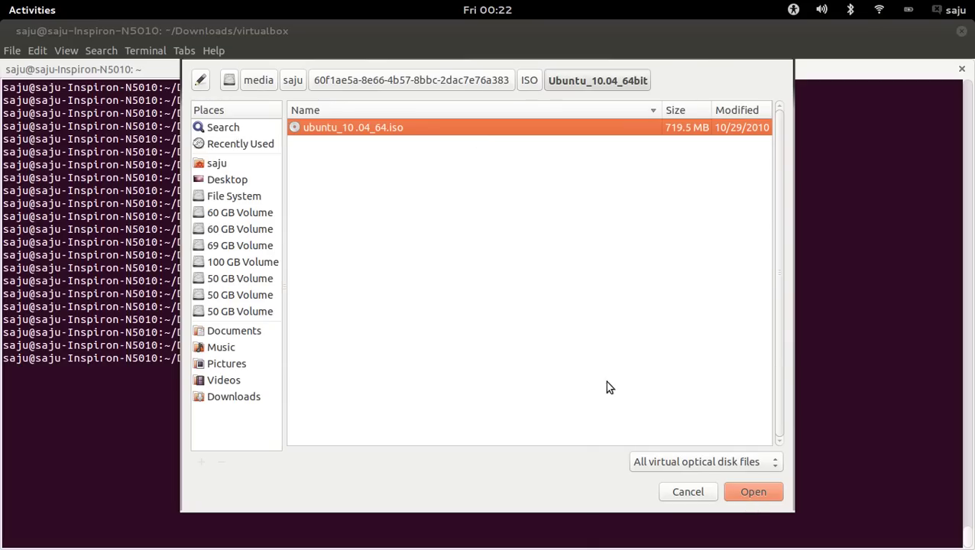
left_click(758, 489)
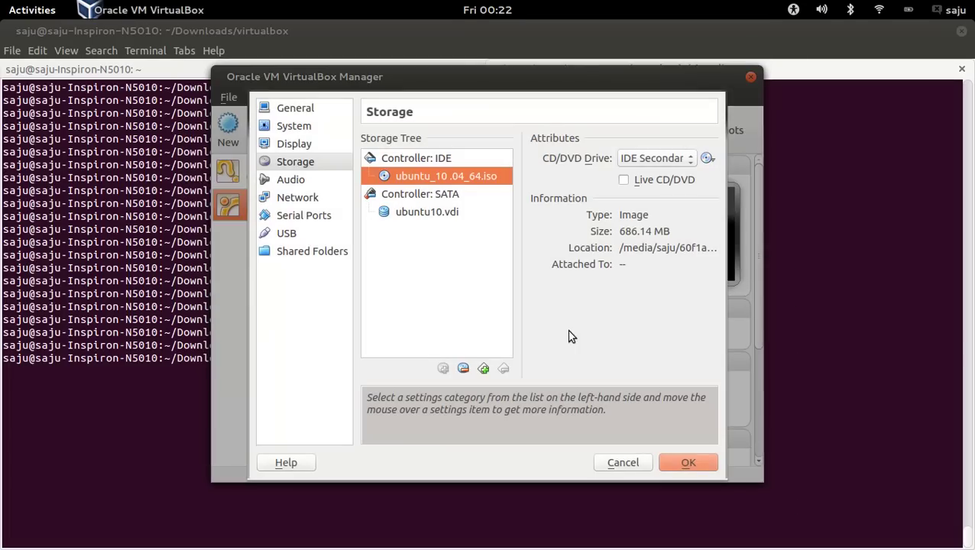
left_click(688, 461)
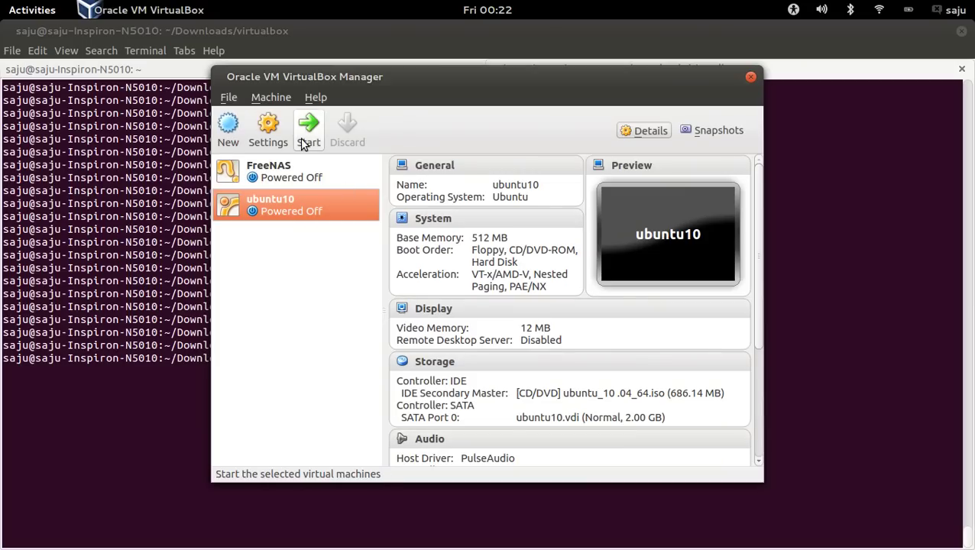
Start the ubuntu10 virtual machine and accept the keyboard capture notice.
left_click(305, 134)
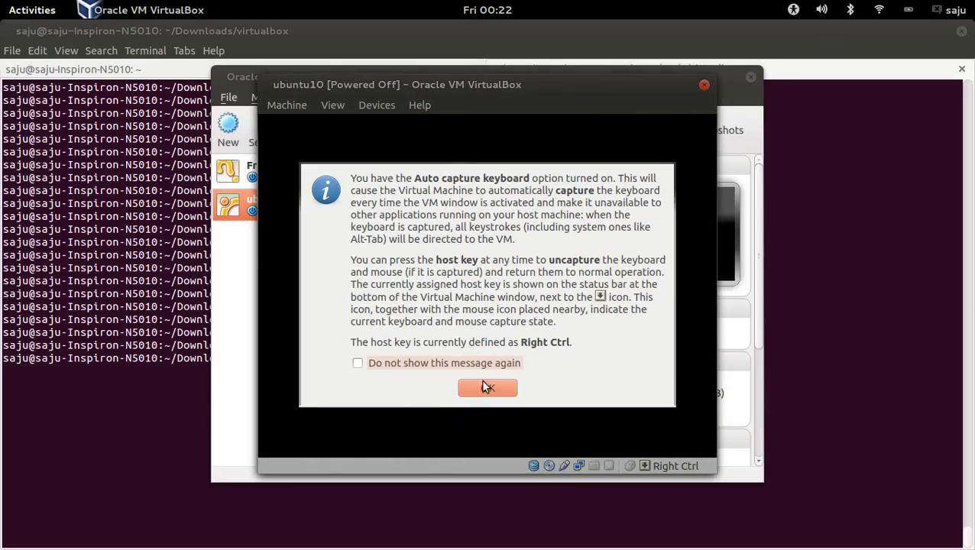
left_click(482, 381)
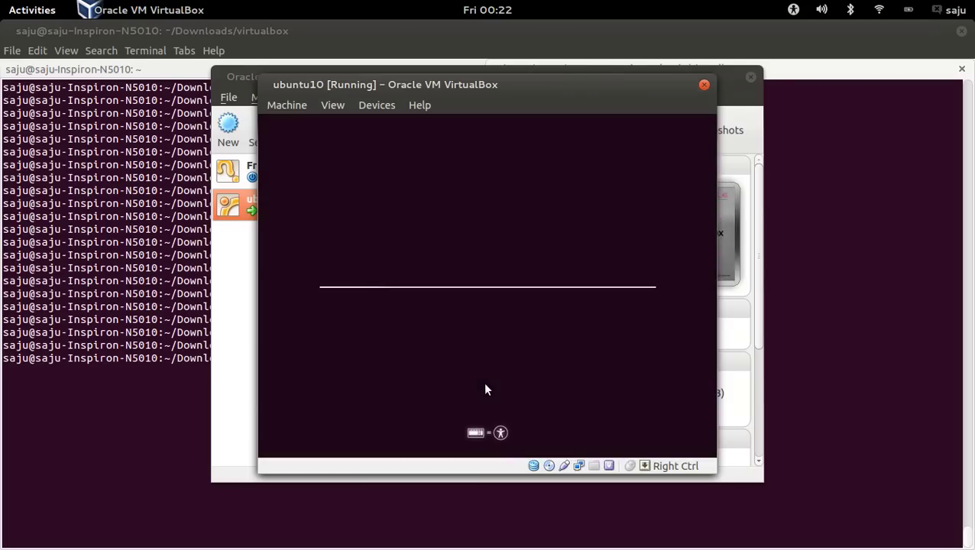
left_click(484, 384)
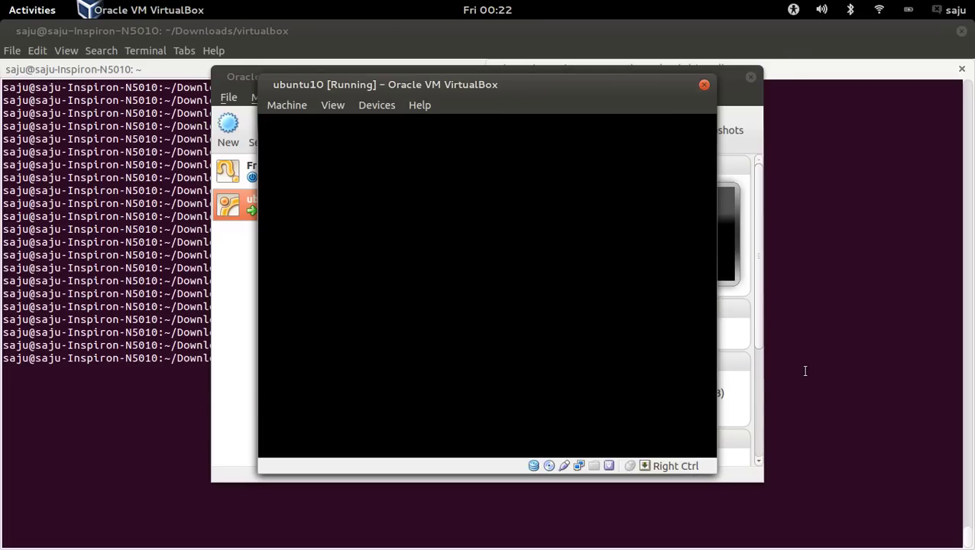
left_click(487, 388)
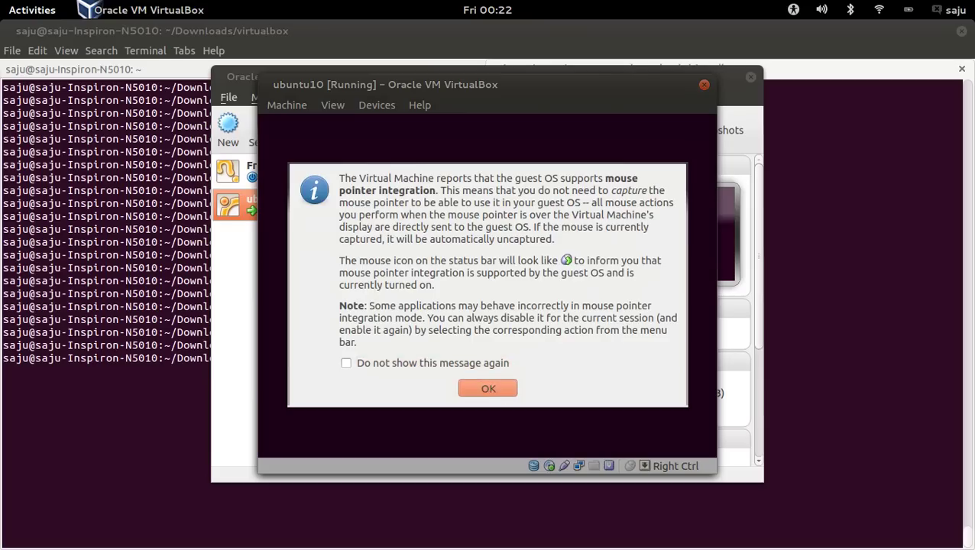
Switch to the Terminal and enter the comment "###Now, installing ubuntu 10 in new Virtuall machine".
left_click(823, 340)
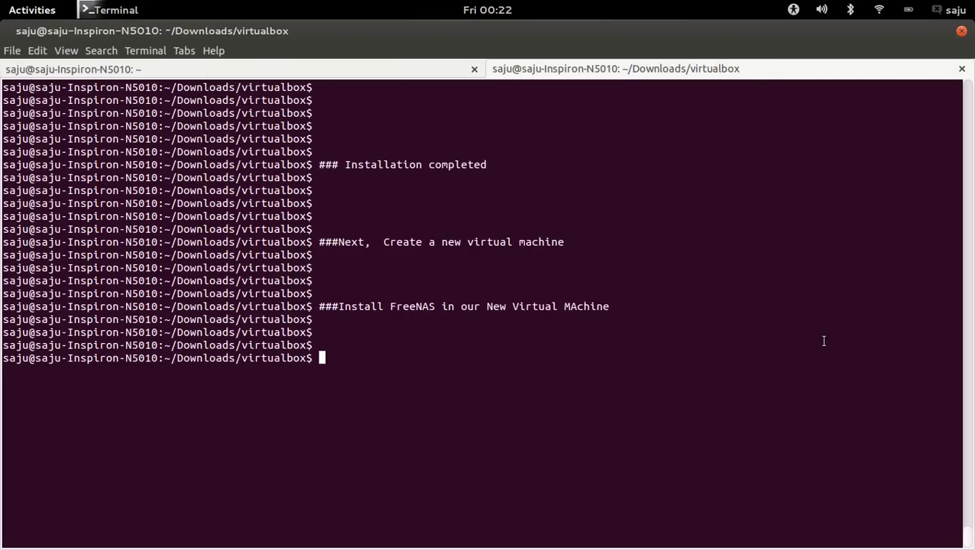
type("###Now, inst")
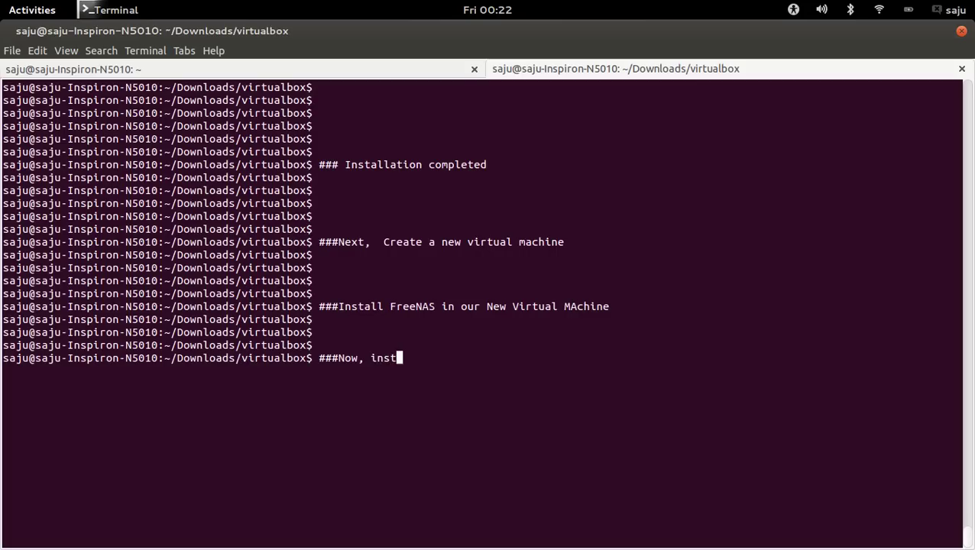
type("alling ubuntu ")
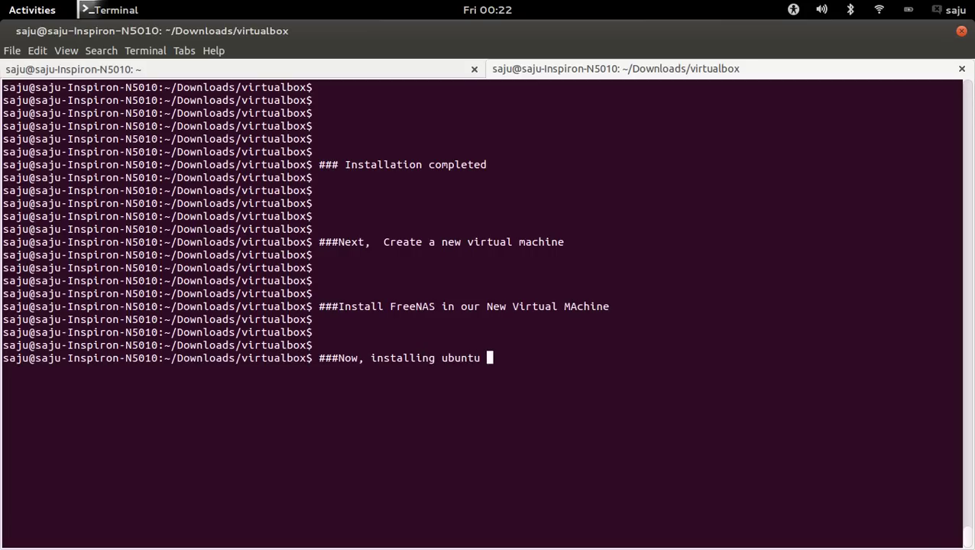
type("10 in new Virtua")
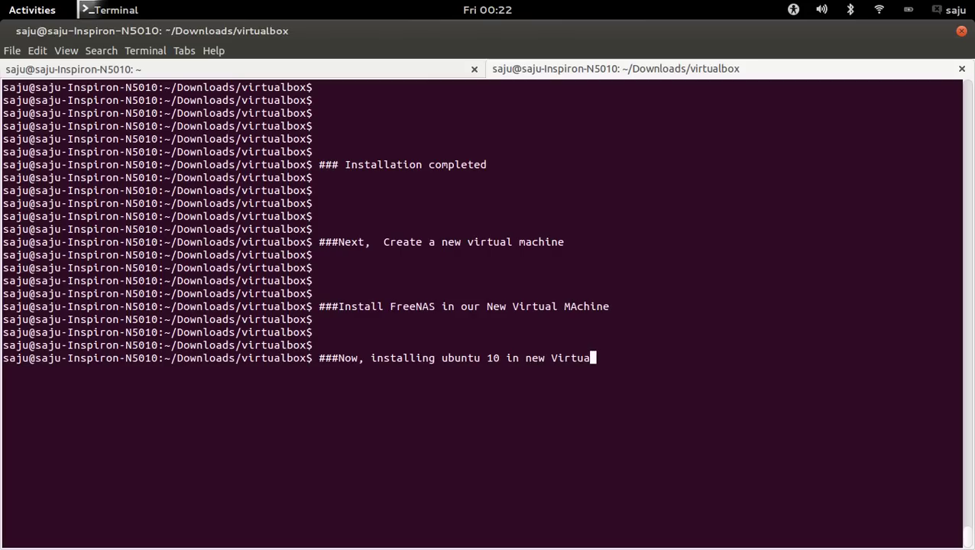
type("ll machine")
key("Return")
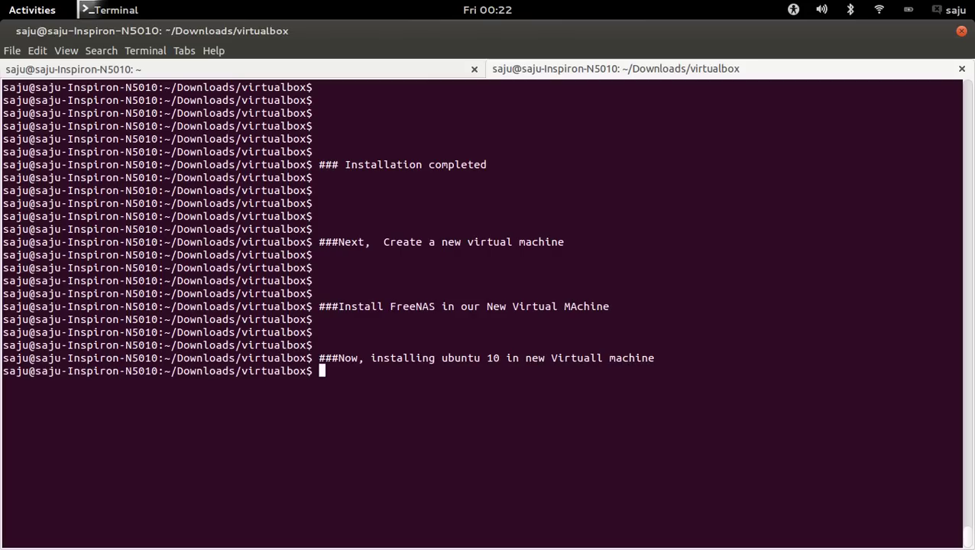
Return from the Terminal to the running ubuntu10 virtual machine's window.
key("super")
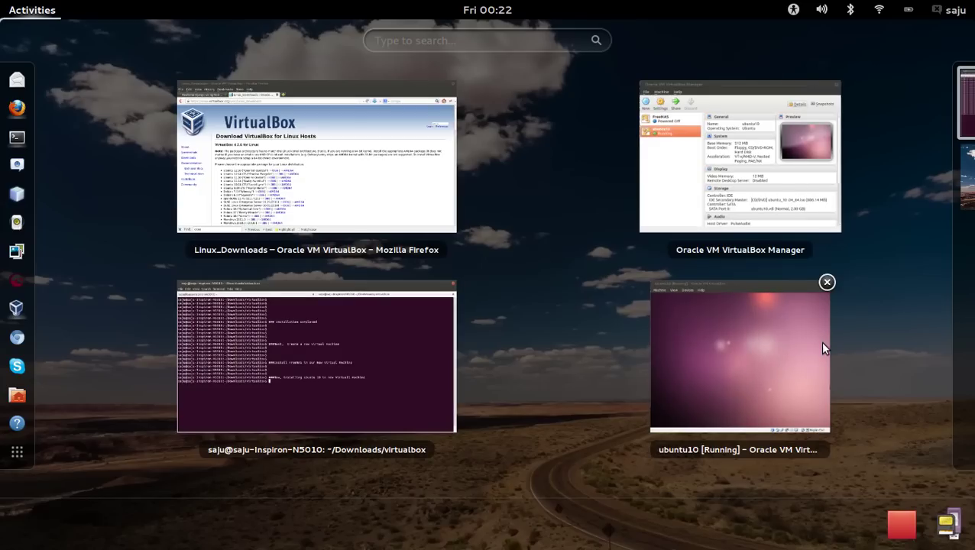
left_click(743, 192)
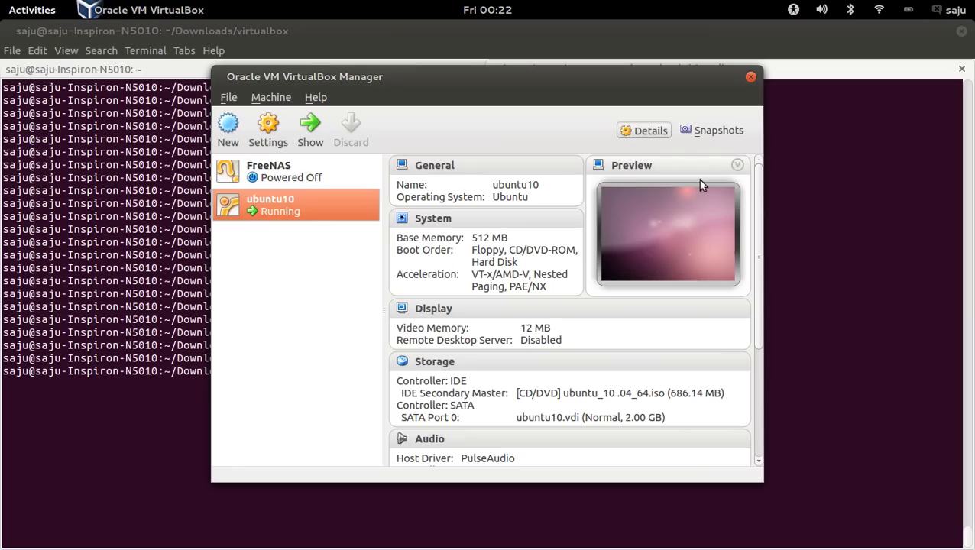
key("super")
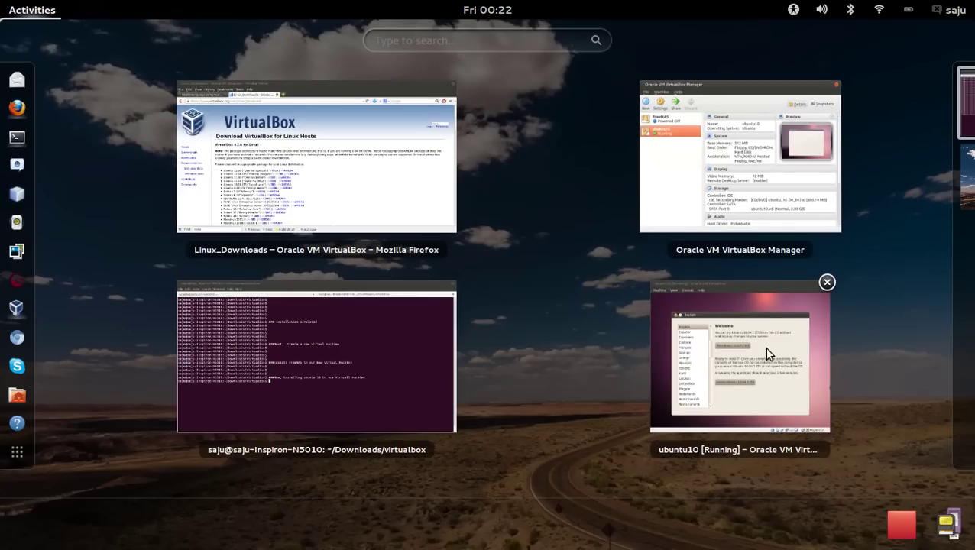
left_click(767, 355)
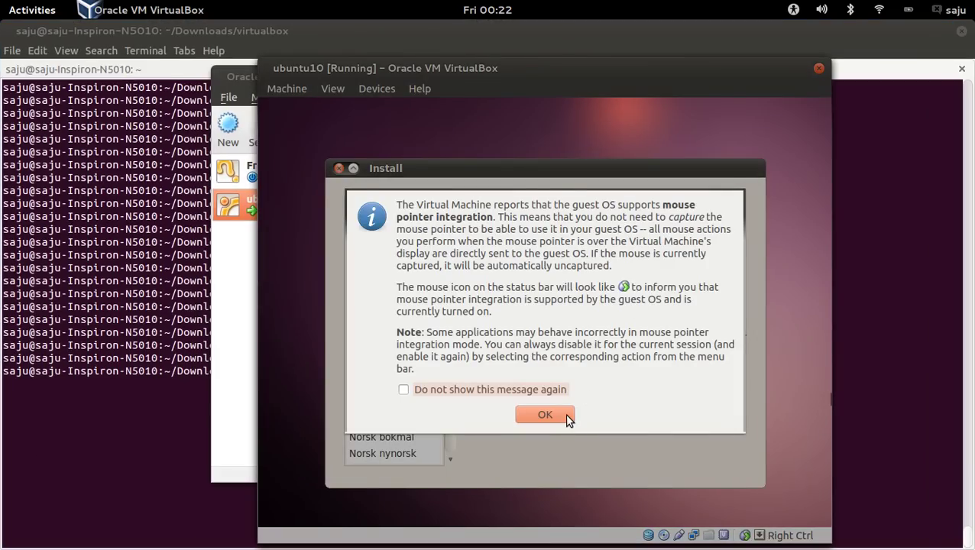
Dismiss the mouse integration notice and begin installing Ubuntu 10.04.1 LTS in English, accepting the India location, India Time and suggested USA keyboard layout.
left_click(564, 414)
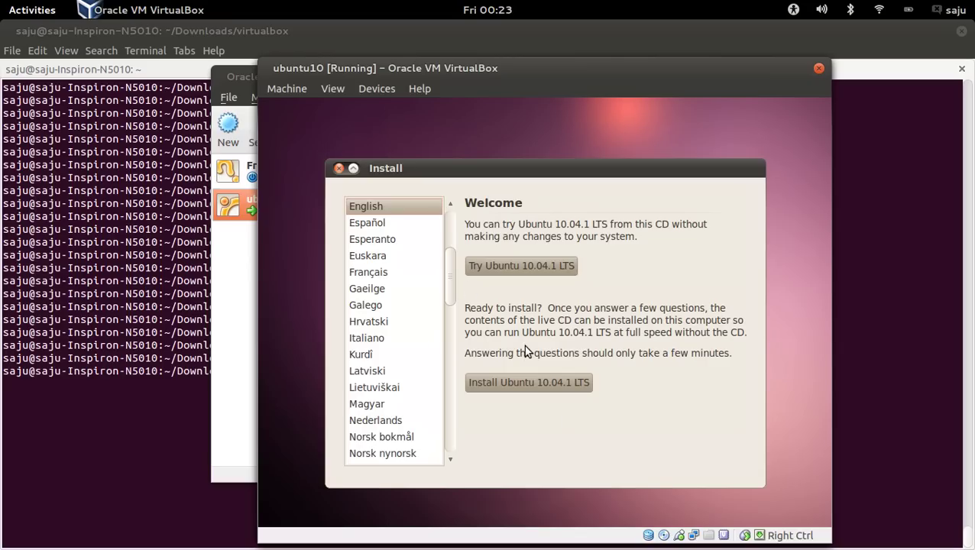
left_click(524, 386)
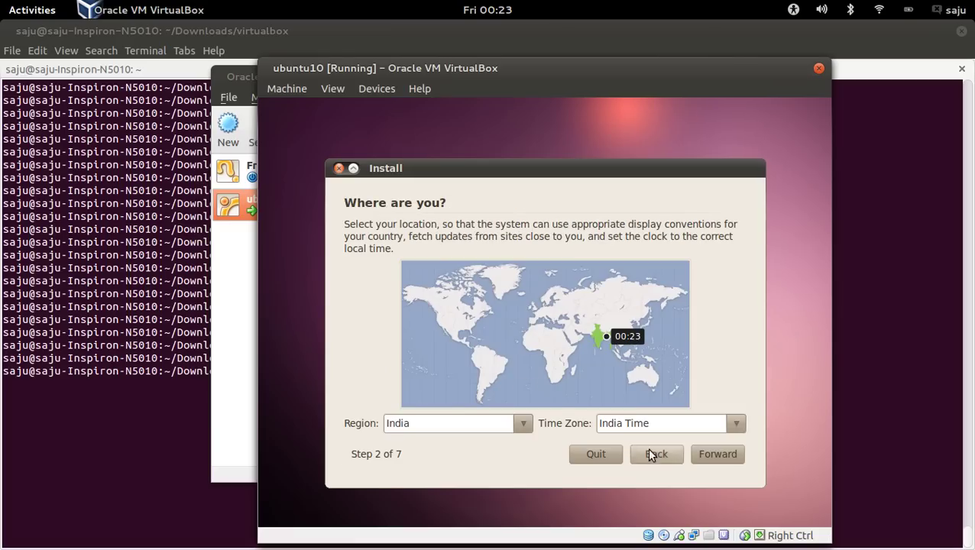
left_click(717, 454)
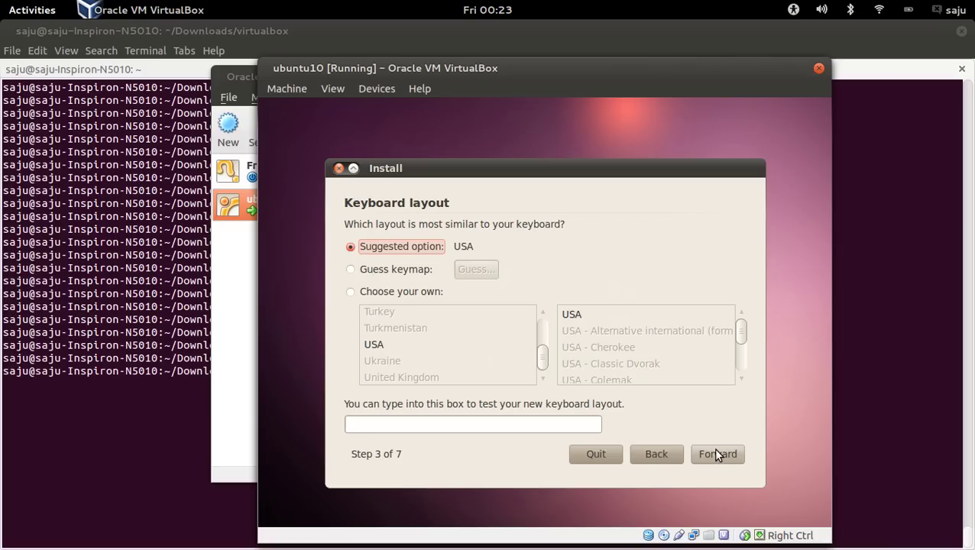
left_click(715, 451)
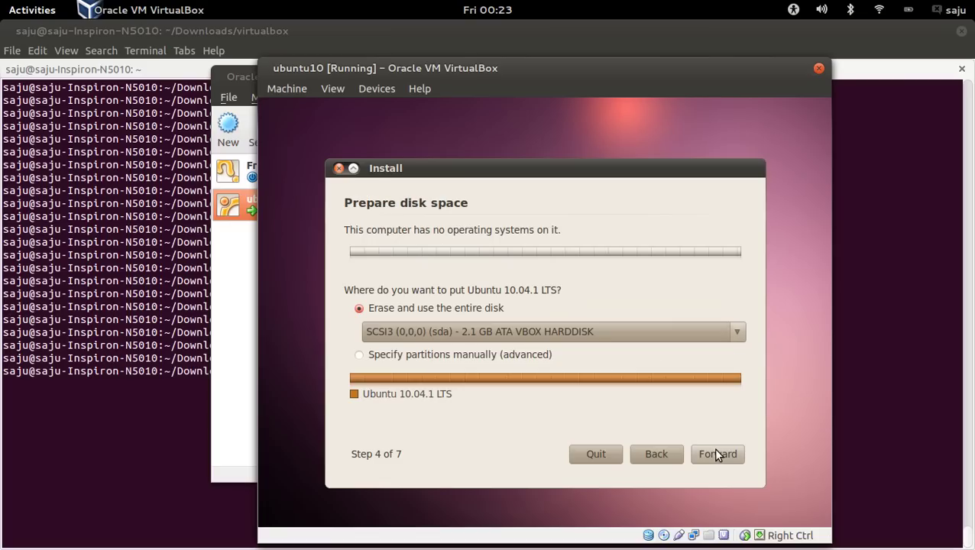
Accept erasing and using the entire virtual disk, return to the partitioner once, and continue with the proposed sda1 and sda5 partitions despite the size warning.
left_click(717, 454)
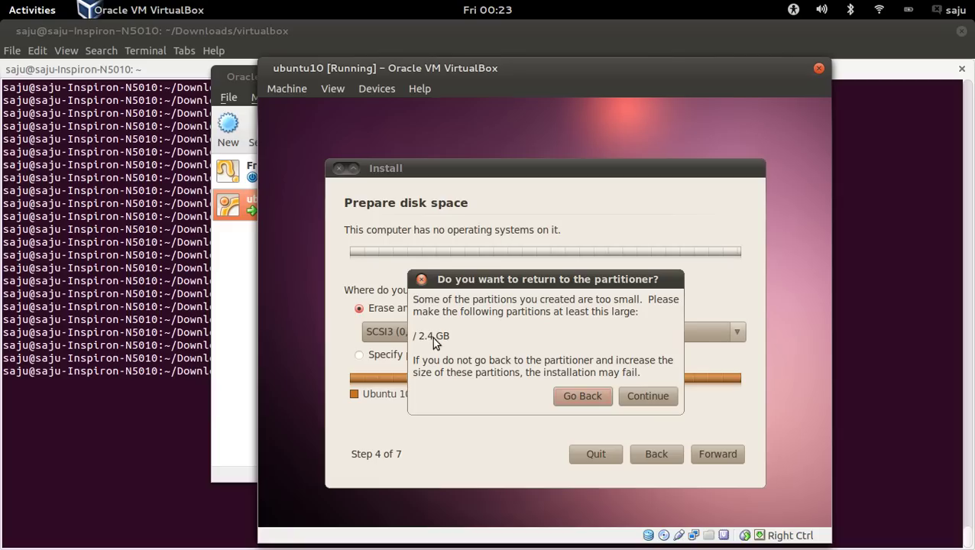
left_click(575, 395)
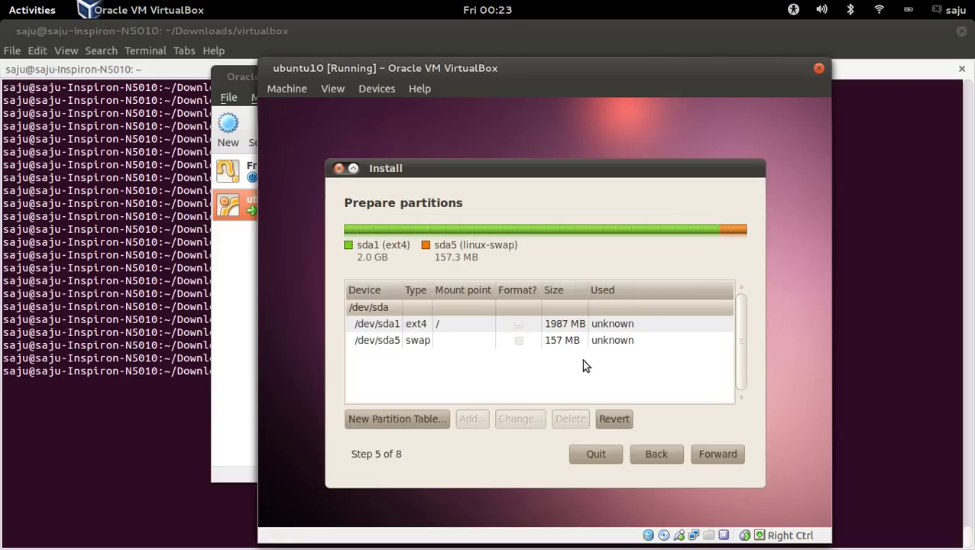
left_click(721, 461)
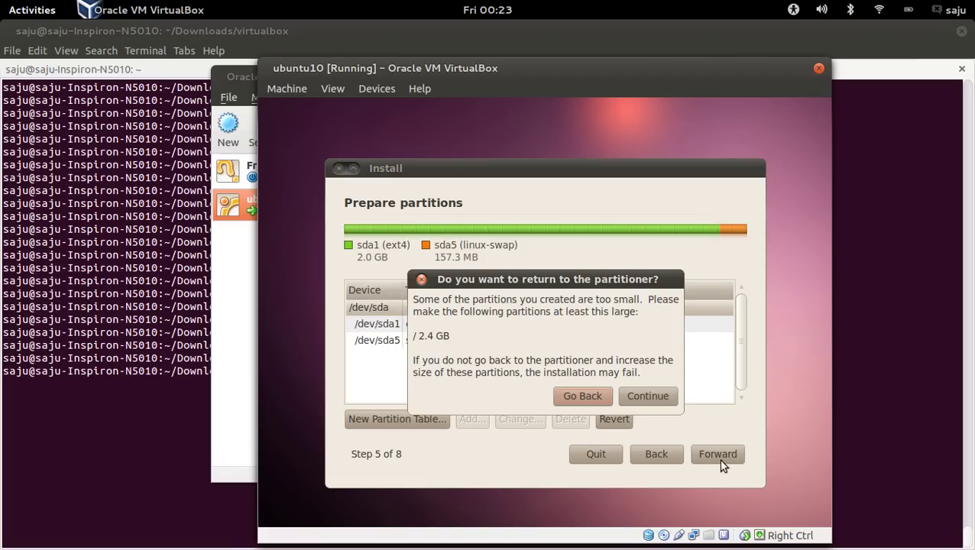
left_click(641, 395)
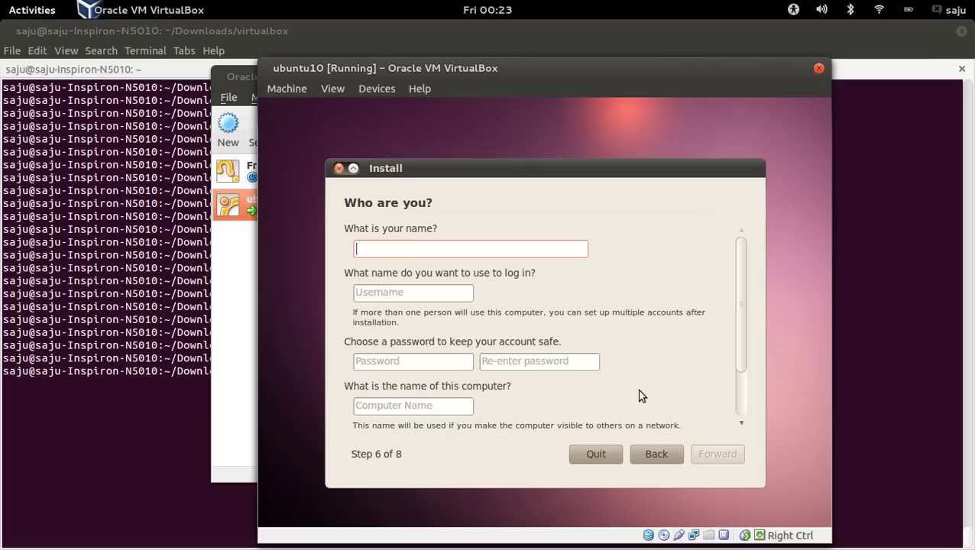
Enter the account holder's name, set and confirm the account password, and start the Ubuntu installation.
type("saju")
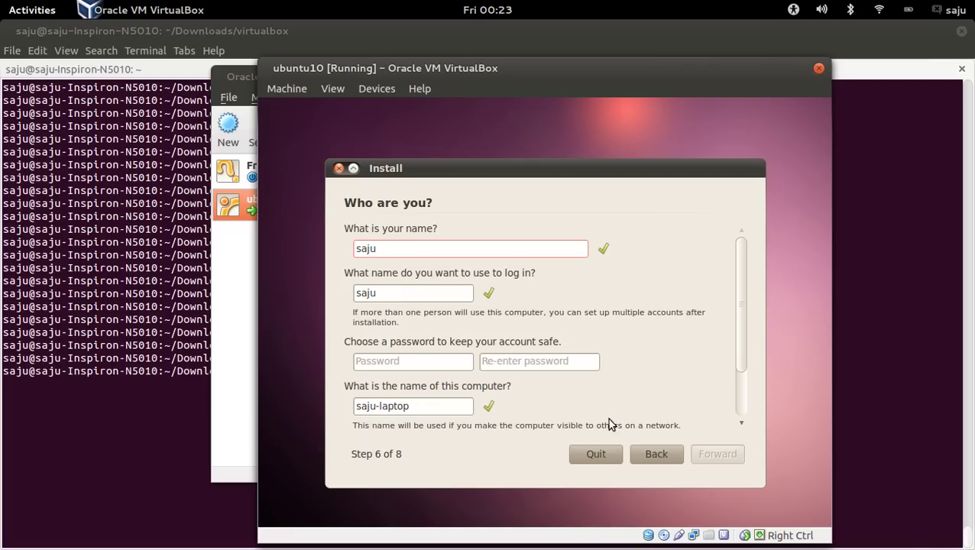
left_click(444, 363)
type("****")
key("BackSpace")
key("BackSpace")
key("BackSpace")
key("BackSpace")
type("******")
key("Tab")
type("******")
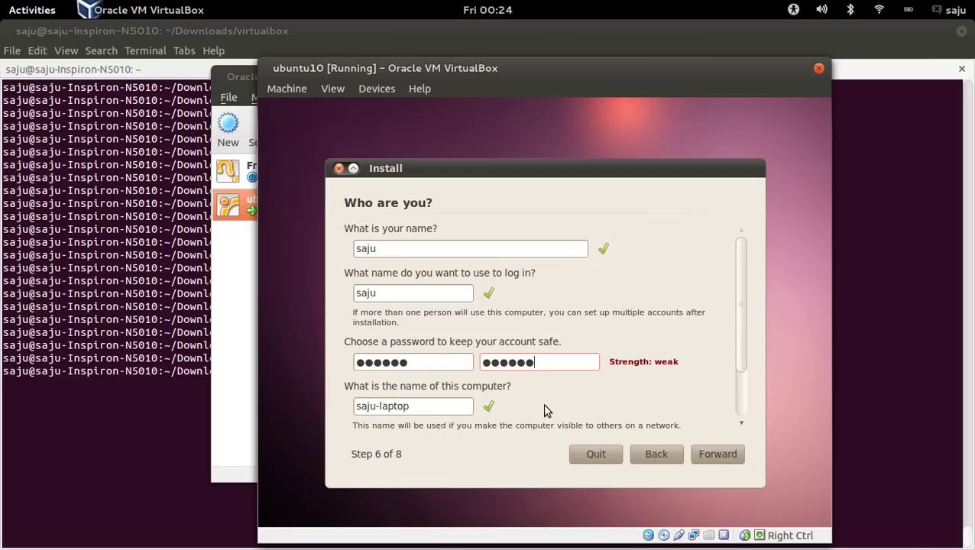
left_click(714, 450)
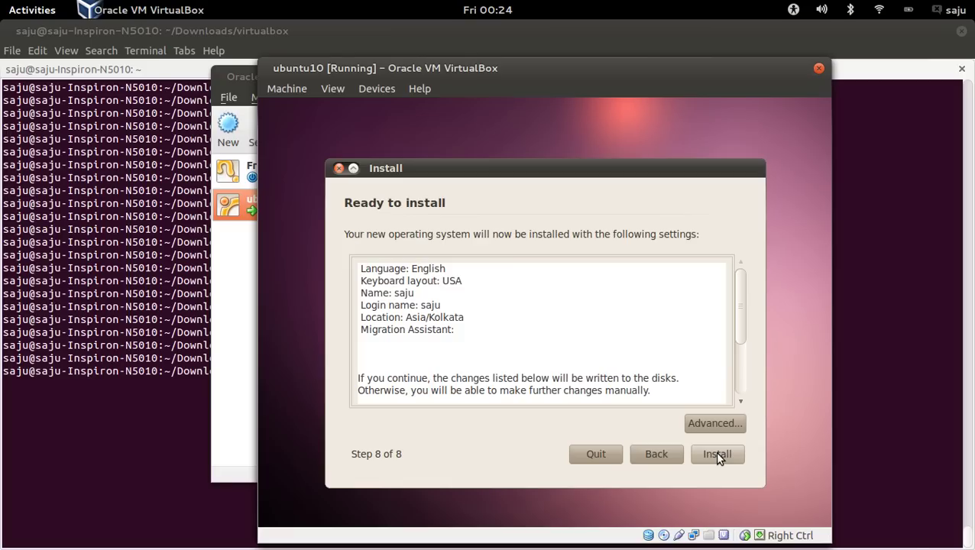
left_click(714, 451)
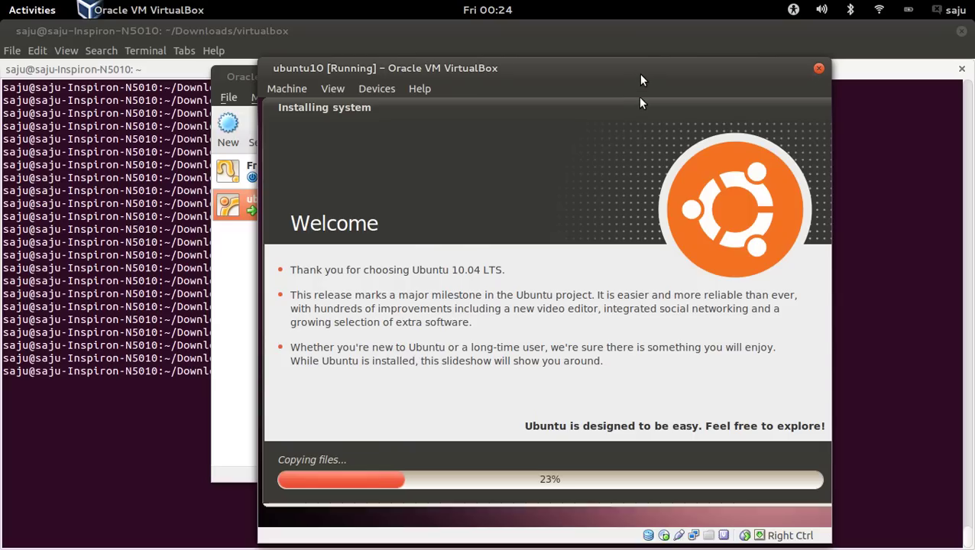
Look through the VirtualBox Manager, the Terminal's latest comment and the running ubuntu10 installation window.
key("super")
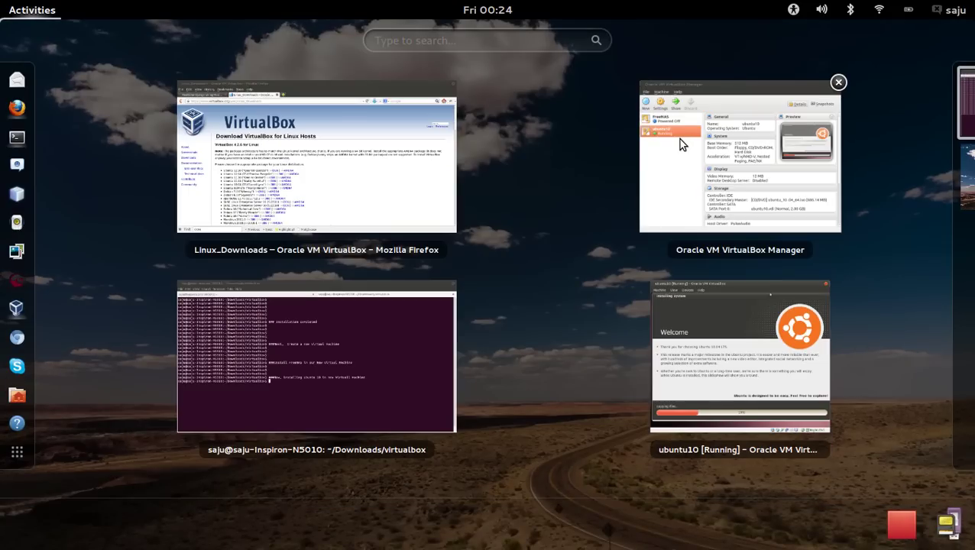
left_click(679, 139)
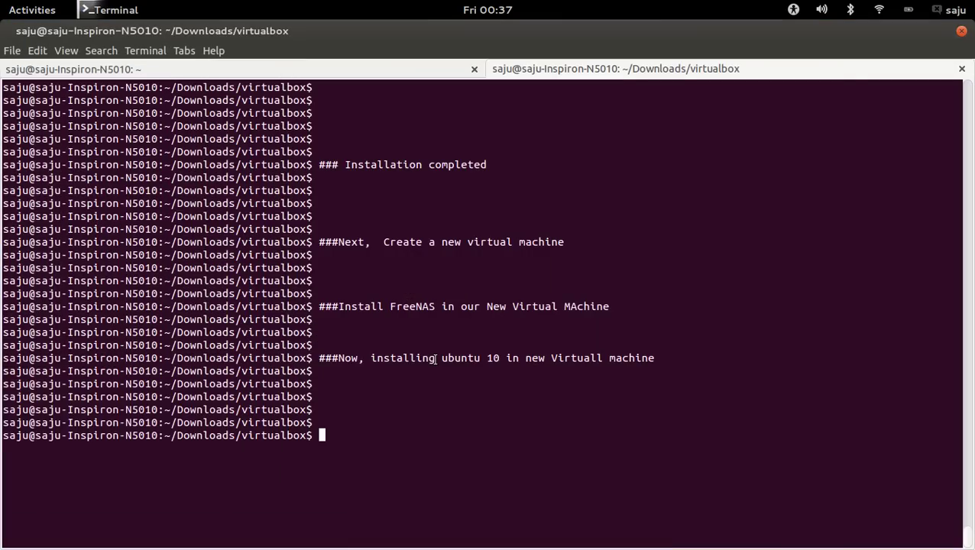
key("super")
left_click(432, 357)
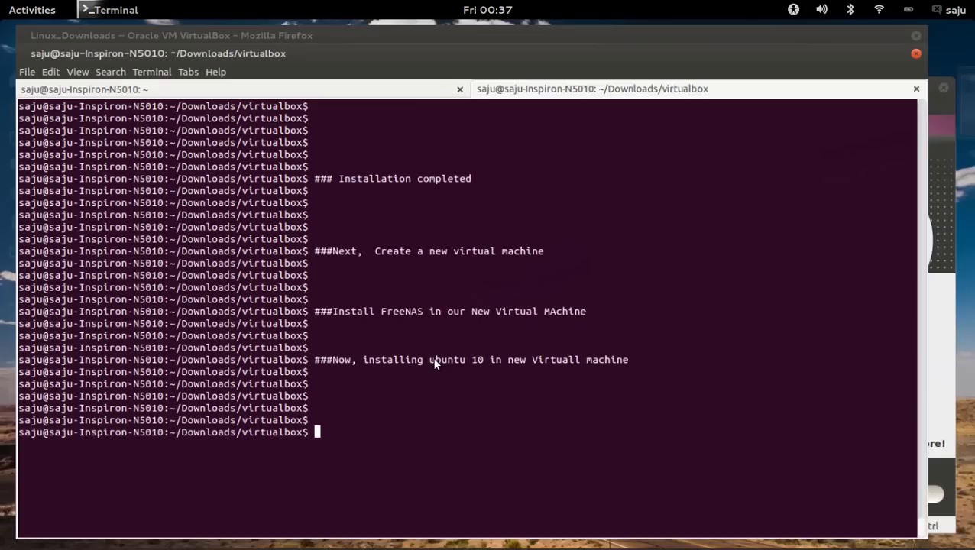
left_click_drag(371, 358, 661, 357)
left_click(664, 358)
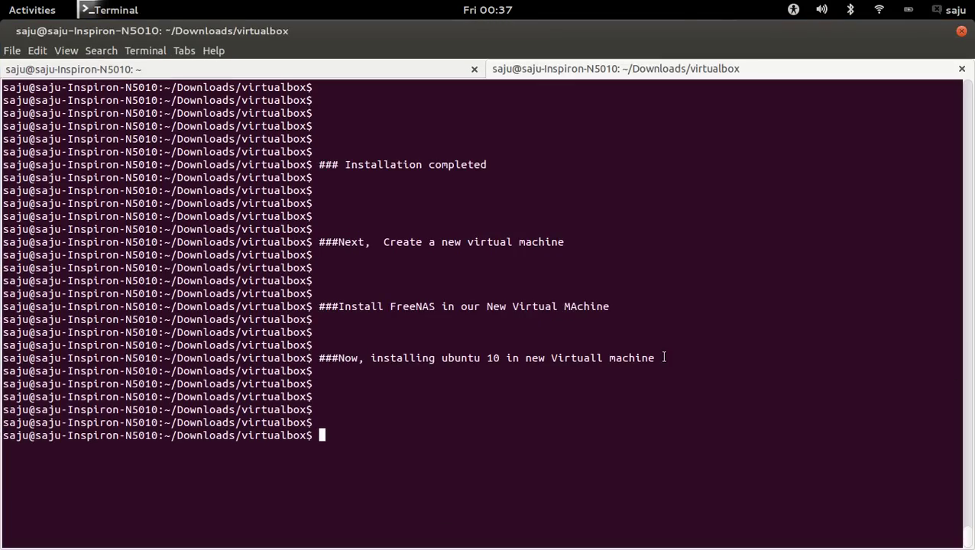
key("super")
left_click(756, 350)
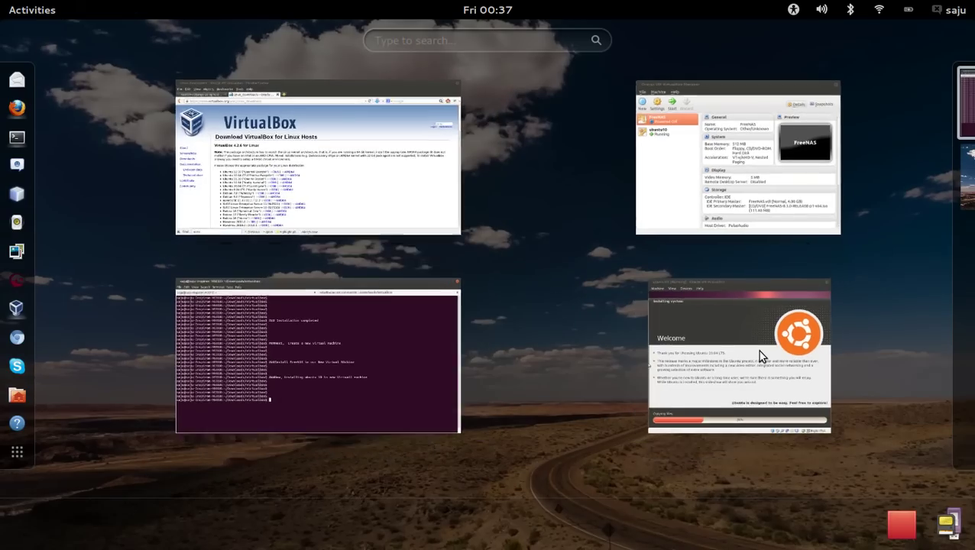
Switch to the Terminal and enter the comment "###so check how to add new disk to a VM".
key("super")
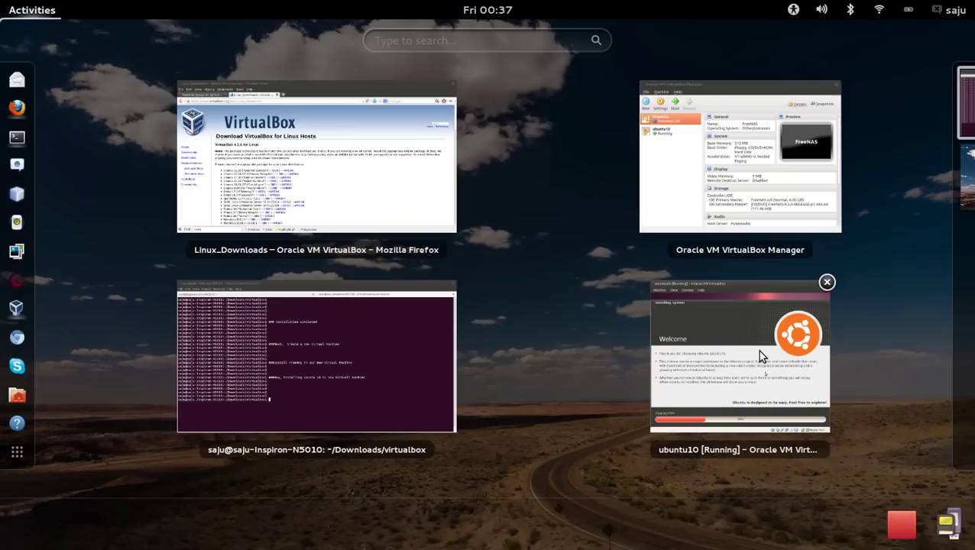
left_click(377, 340)
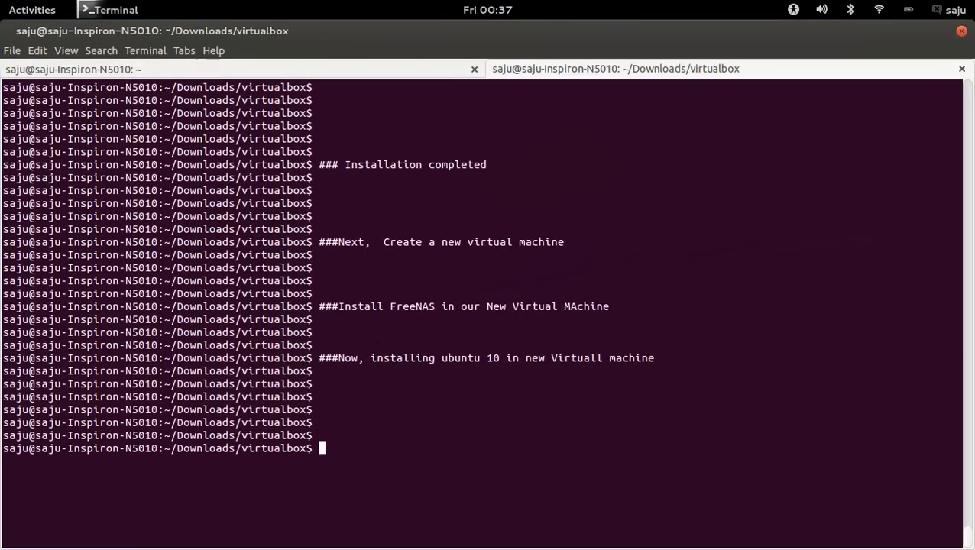
type("###")
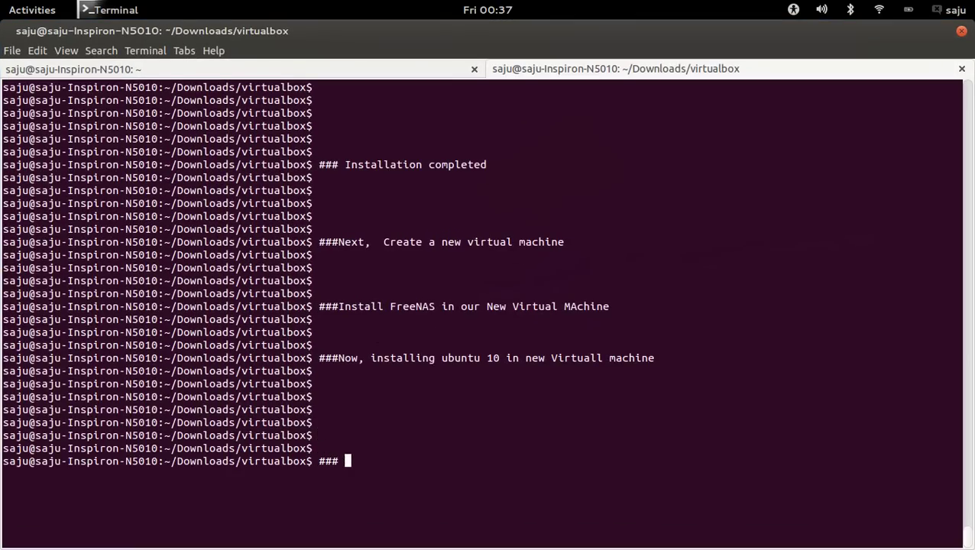
key("BackSpace")
type("so j")
key("BackSpace")
type("check how t")
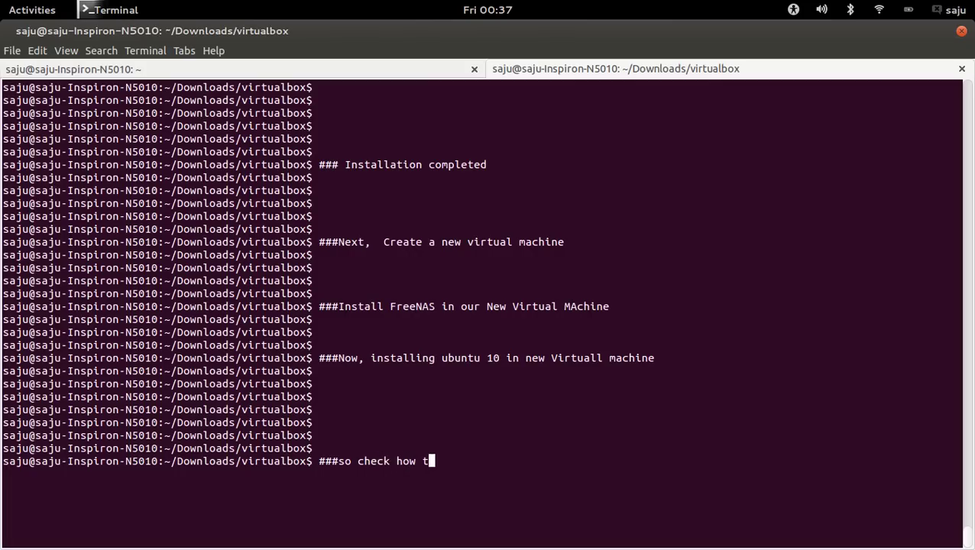
type("o add new disk t")
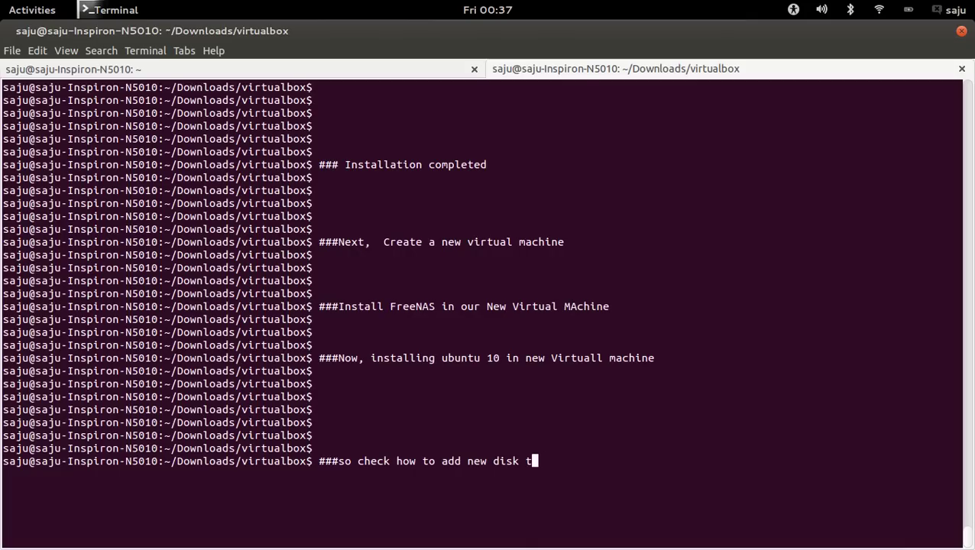
type("o a VM")
key("Return")
Switch to the VirtualBox Manager and begin a new virtual machine named testvm with type Linux and version Ubuntu.
key("super")
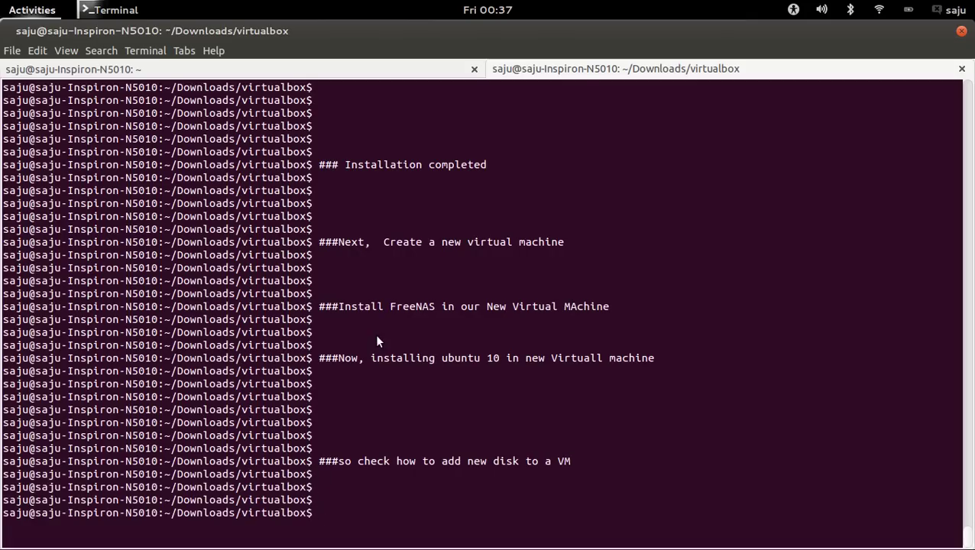
left_click(646, 193)
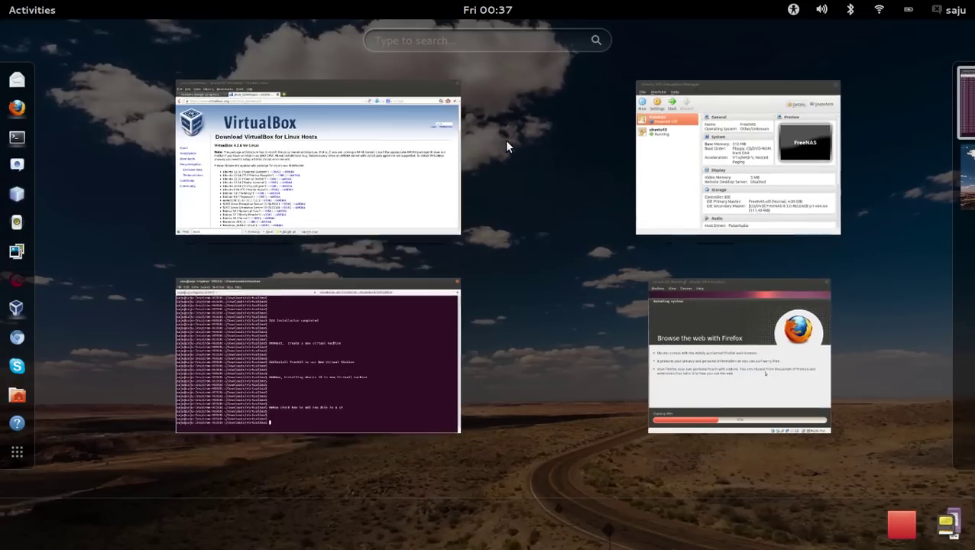
left_click(227, 138)
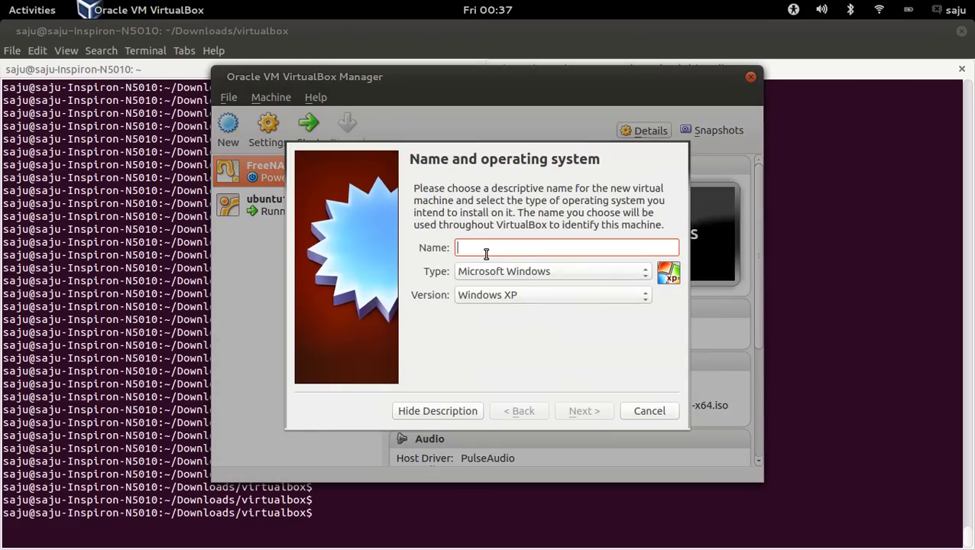
type("testvm")
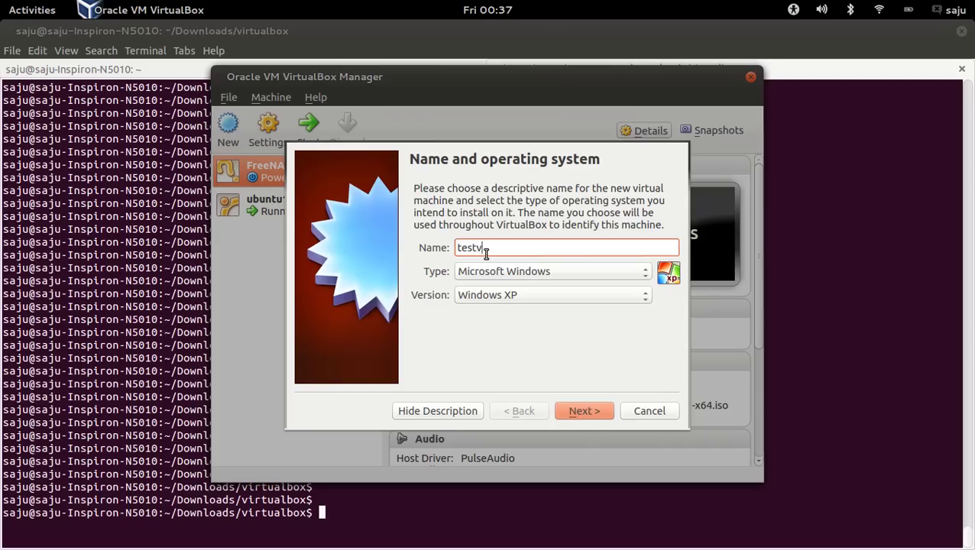
left_click(638, 275)
left_click(610, 287)
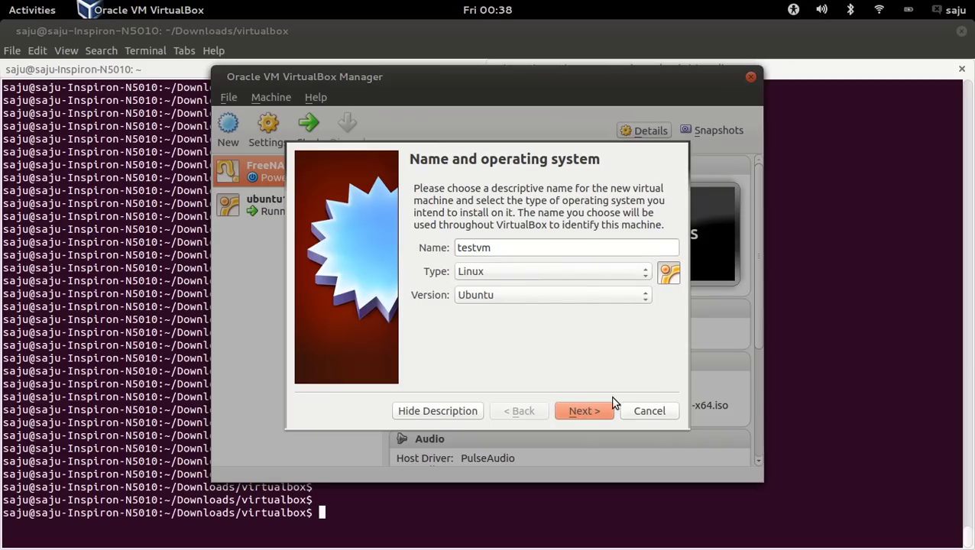
left_click(589, 411)
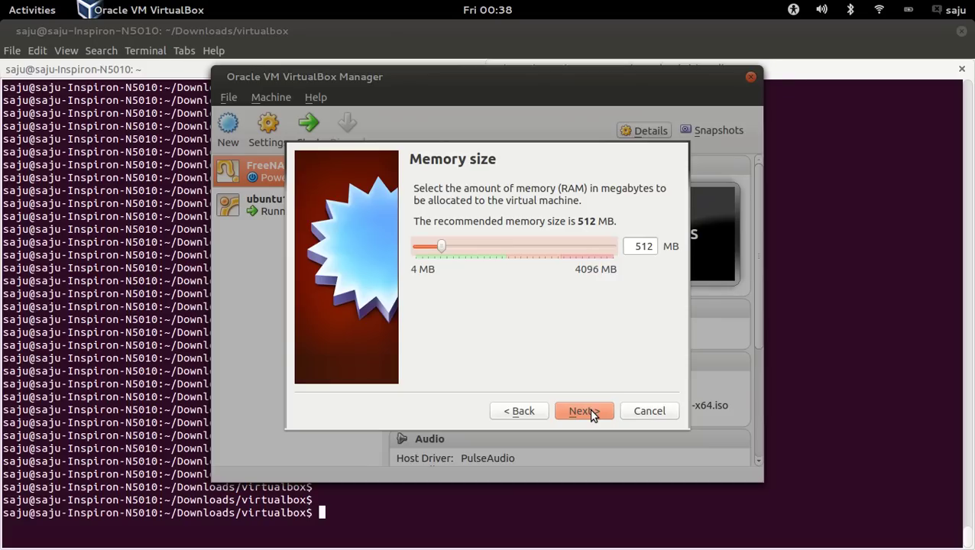
Set testvm's memory to 128 MB and create its new VDI hard drive file, testvm, with a size of 12.98 MB.
left_click_drag(442, 247, 424, 250)
left_click(582, 407)
left_click(582, 410)
left_click(626, 432)
left_click(408, 315)
left_click(643, 430)
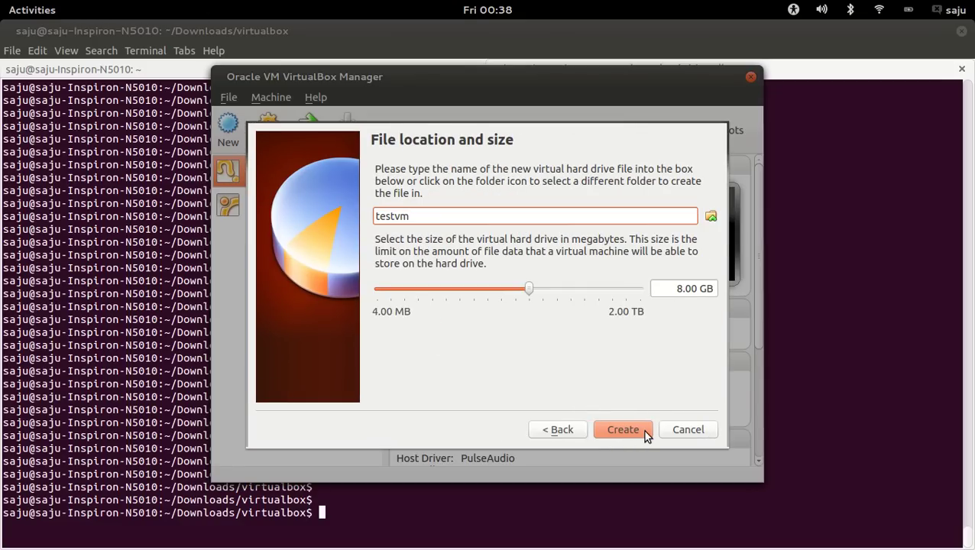
left_click_drag(529, 290, 403, 292)
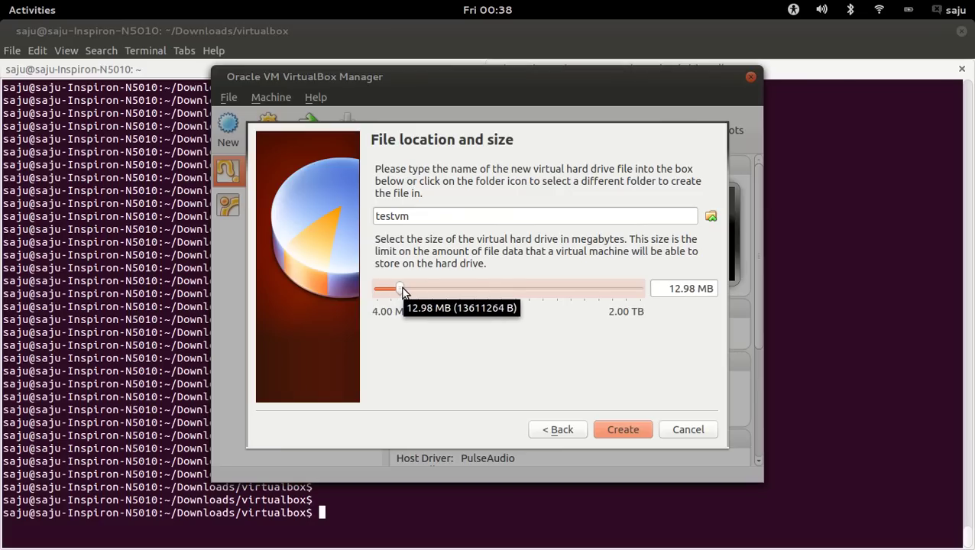
left_click(631, 432)
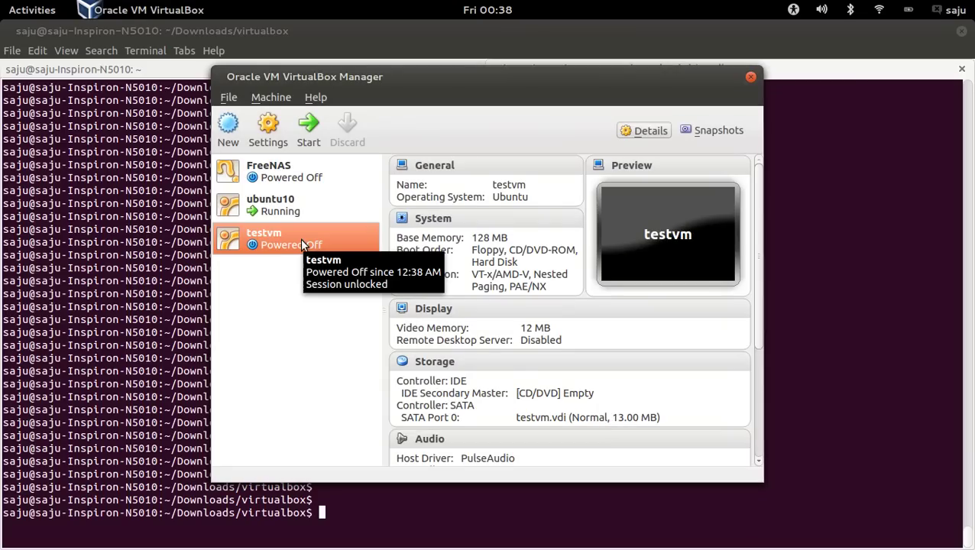
Switch from the VirtualBox Manager back to the Terminal.
left_click(346, 490)
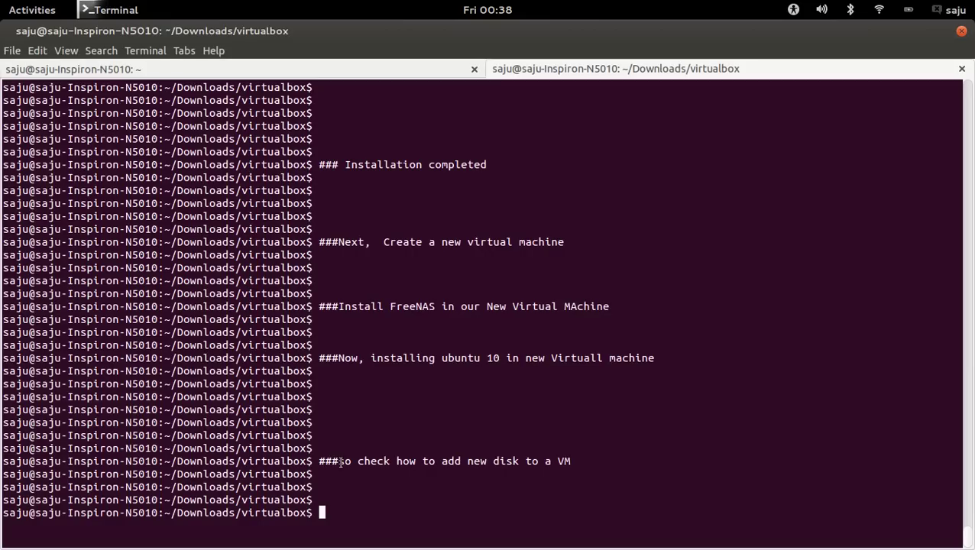